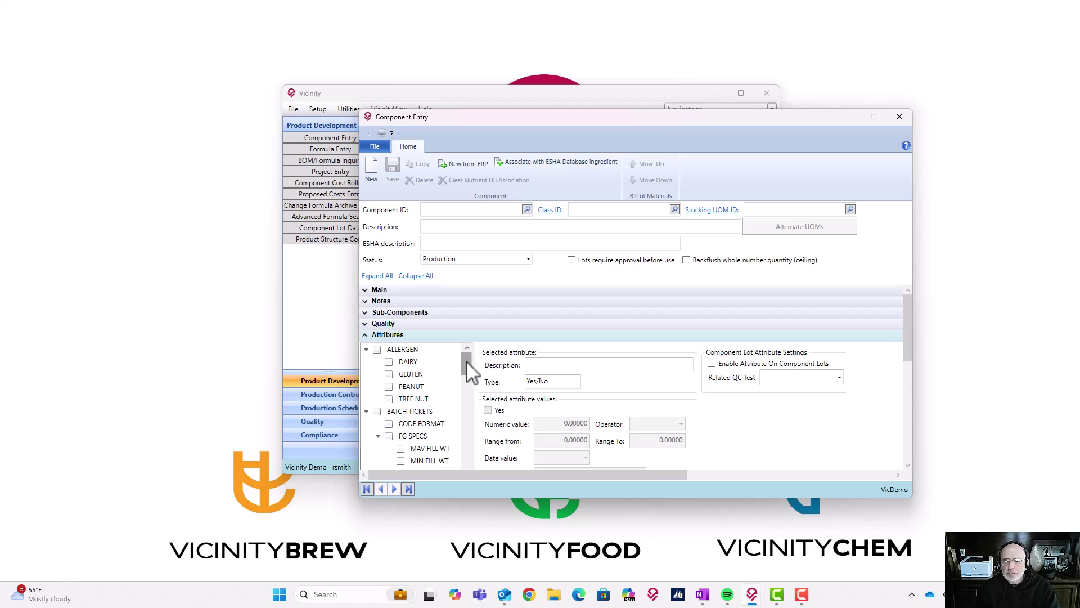
- Tick the CANADA attribute in the TARIFF group and select its numeric value field
mouse_move(467, 361)
mouse_down()
mouse_move(465, 508)
mouse_move(463, 489)
mouse_up()
scroll(445, 448, down, 10)
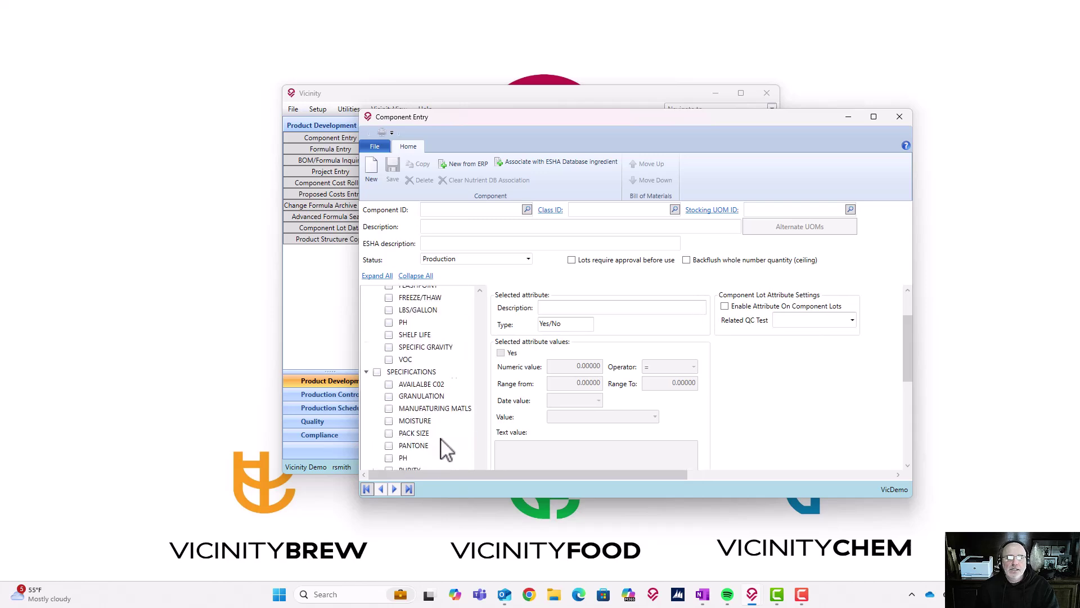
scroll(444, 450, down, 1)
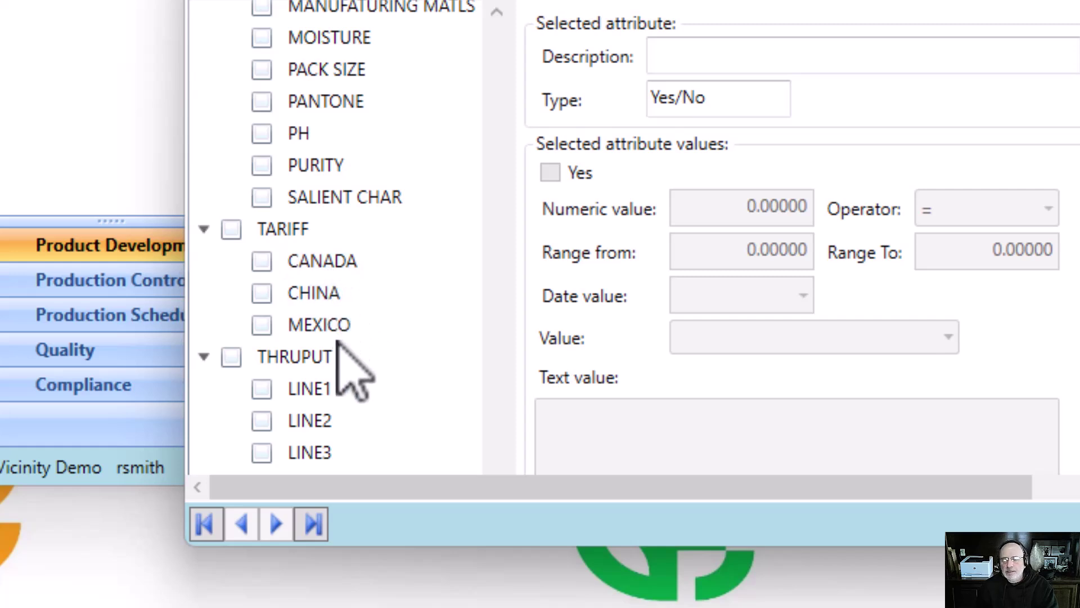
click(262, 262)
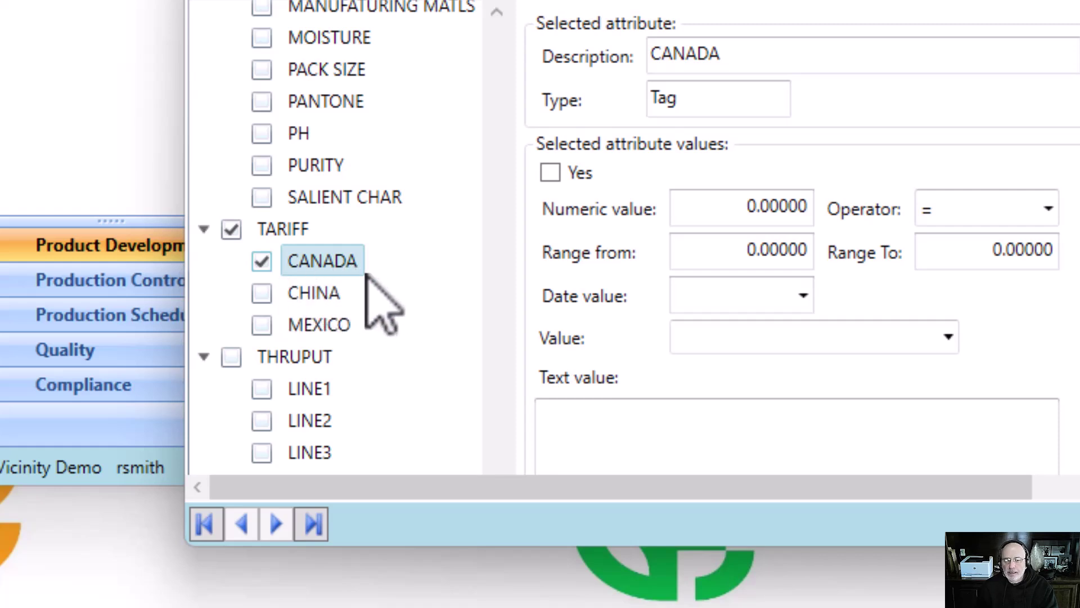
double_click(752, 213)
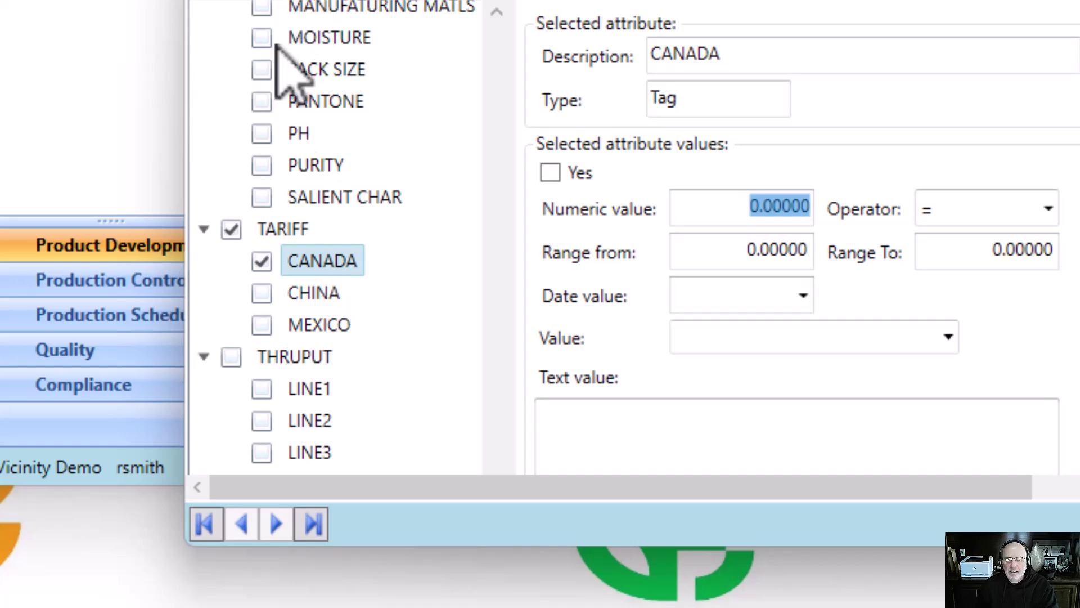
- Load component DC-RM02 and save it with its CANADA tariff attribute, keeping the description DISPERSANT
click(456, 0)
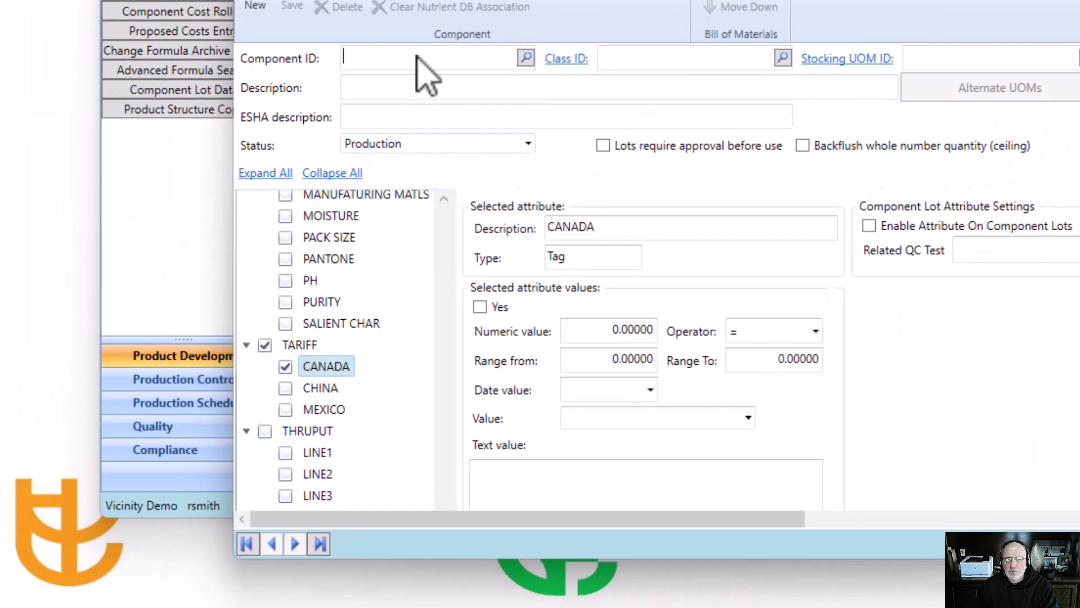
text(DC)
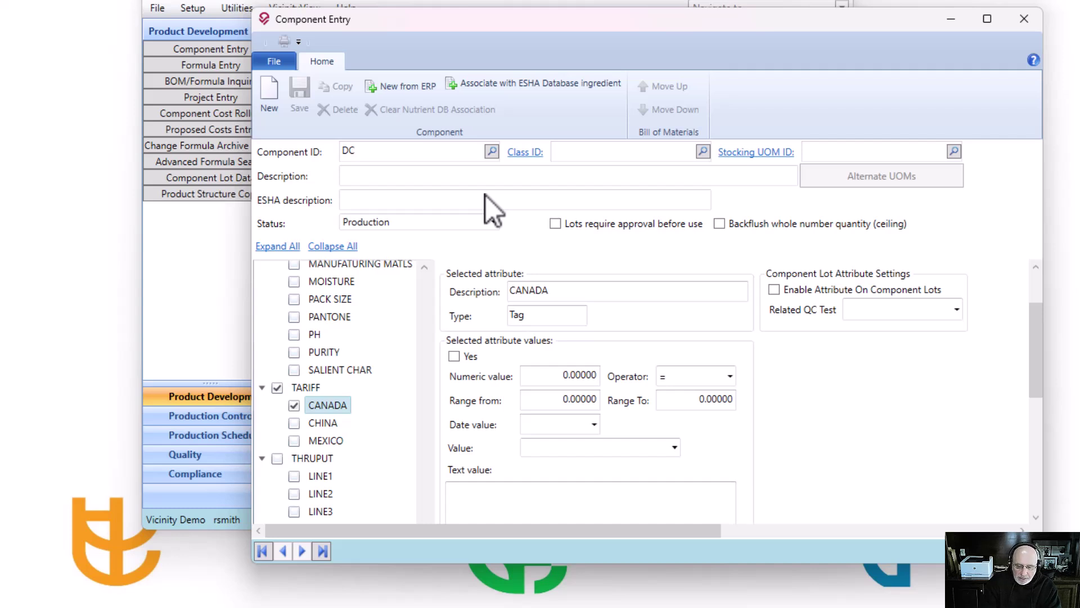
text(-RM02)
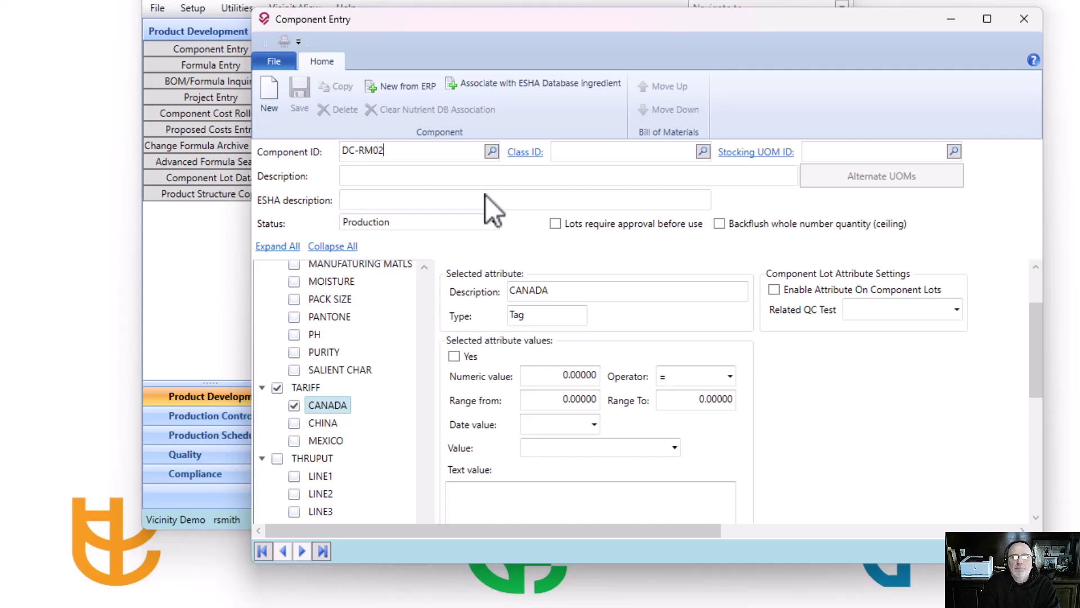
key(Tab)
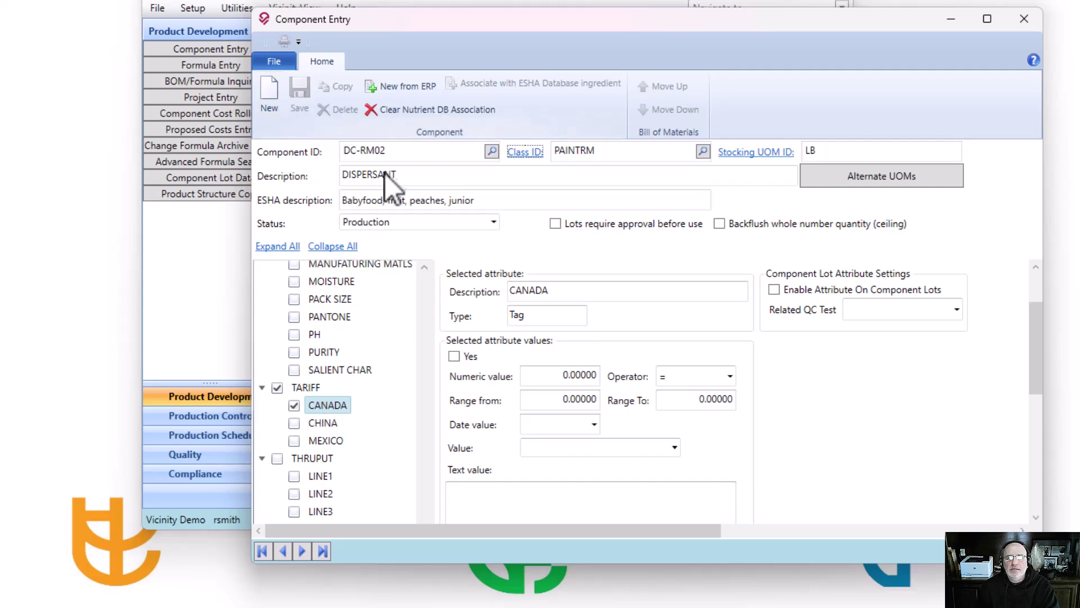
click(461, 176)
text(1)
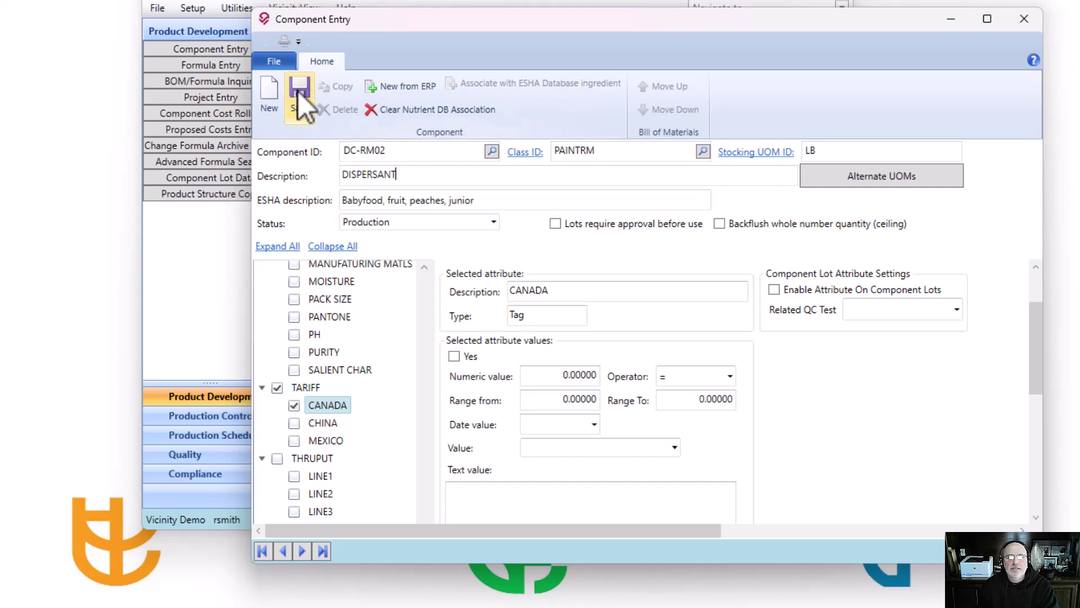
- Start a new component entry, load component DC-RM03 and bring its tariff attributes into view
drag(396, 154, 272, 158)
click(269, 95)
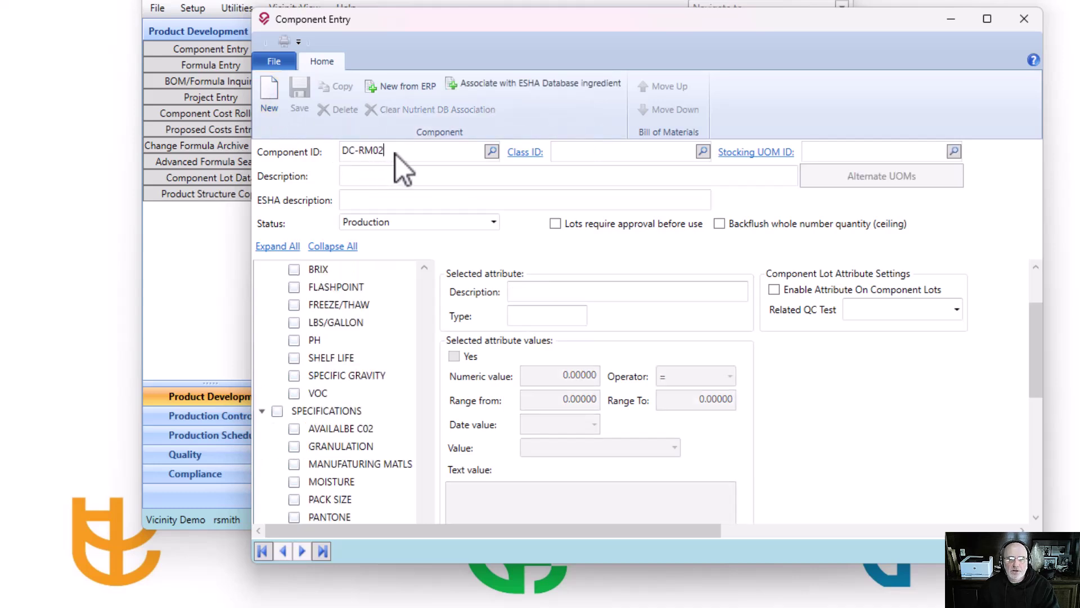
key(BackSpace)
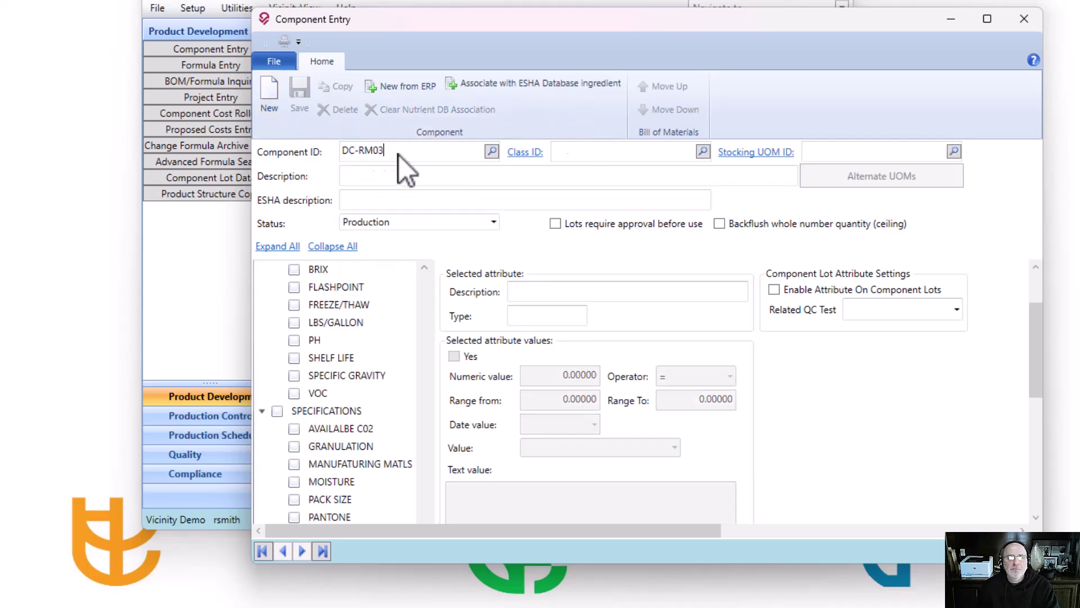
scroll(373, 365, down, 4)
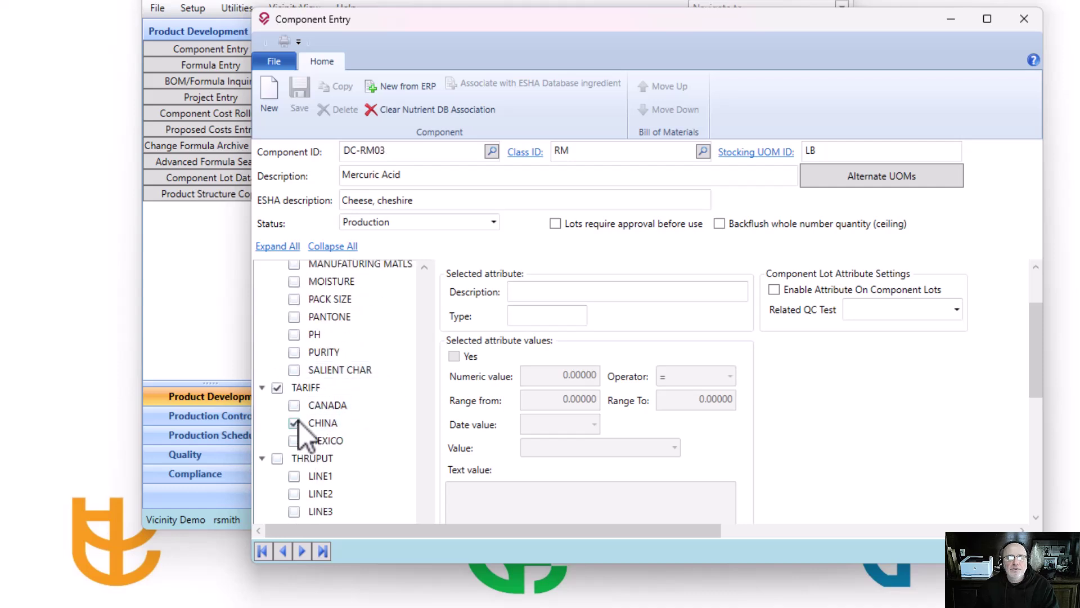
- Toggle the CHINA tariff attribute off and on again, and save component DC-RM03
click(299, 423)
click(295, 423)
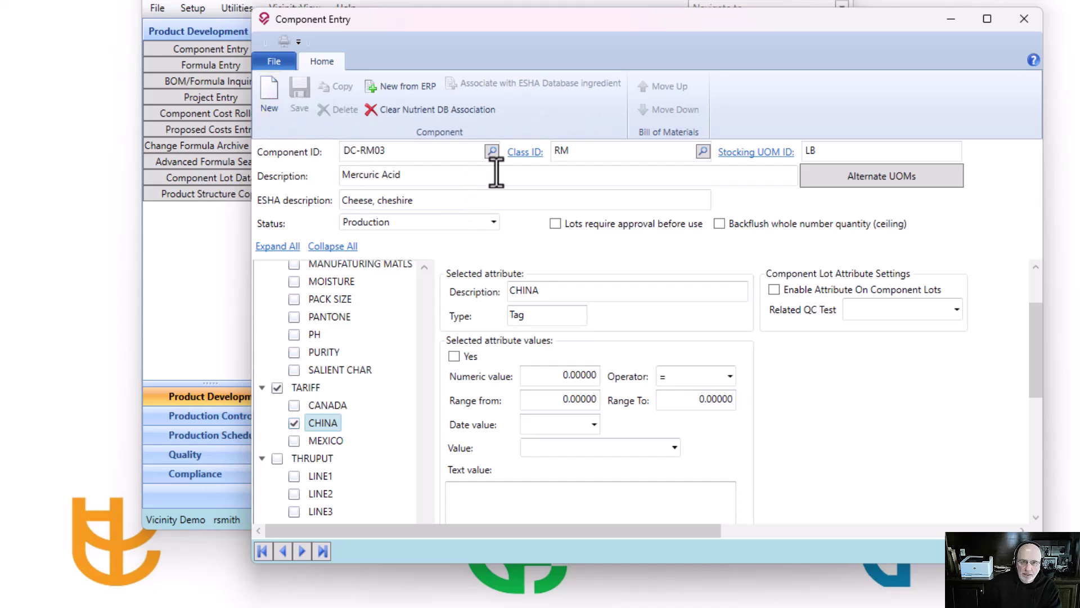
key(BackSpace)
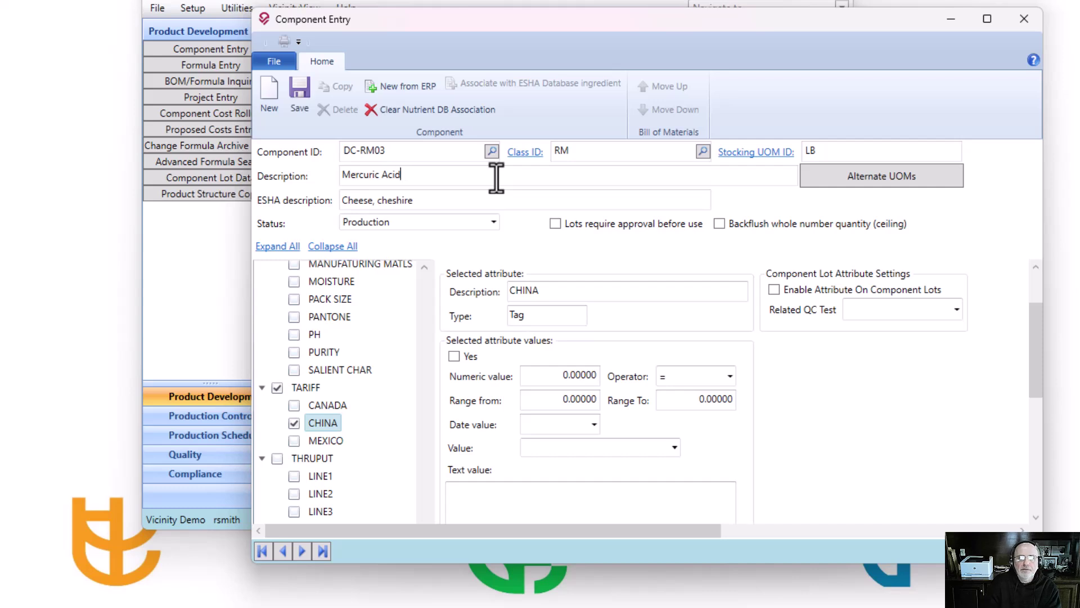
click(301, 92)
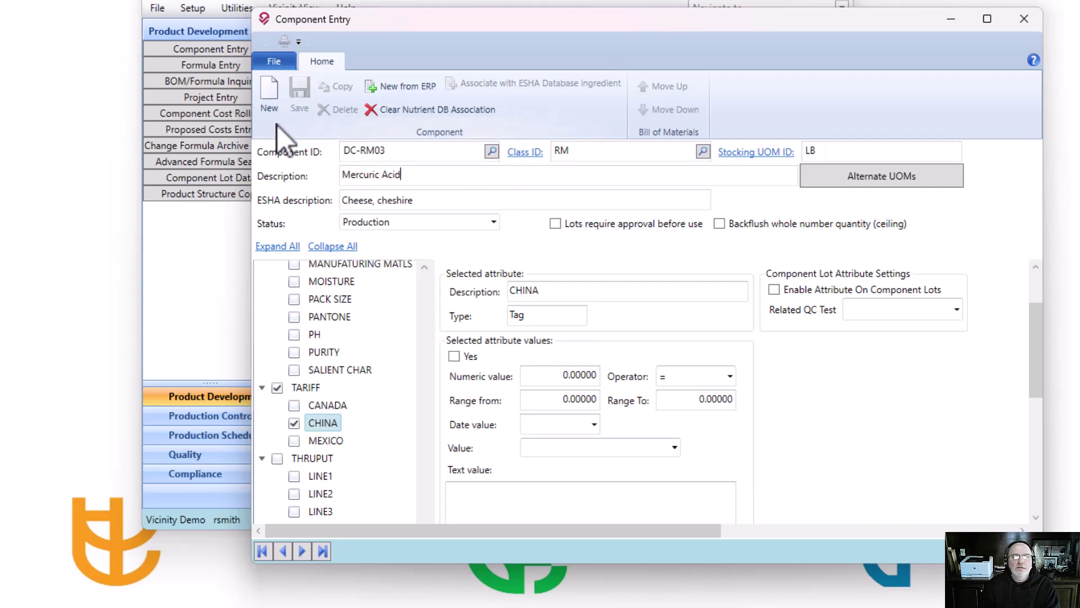
- Start a new component entry, load component DC-RM04 and bring its tariff attributes into view
click(268, 96)
text(DC-RM02)
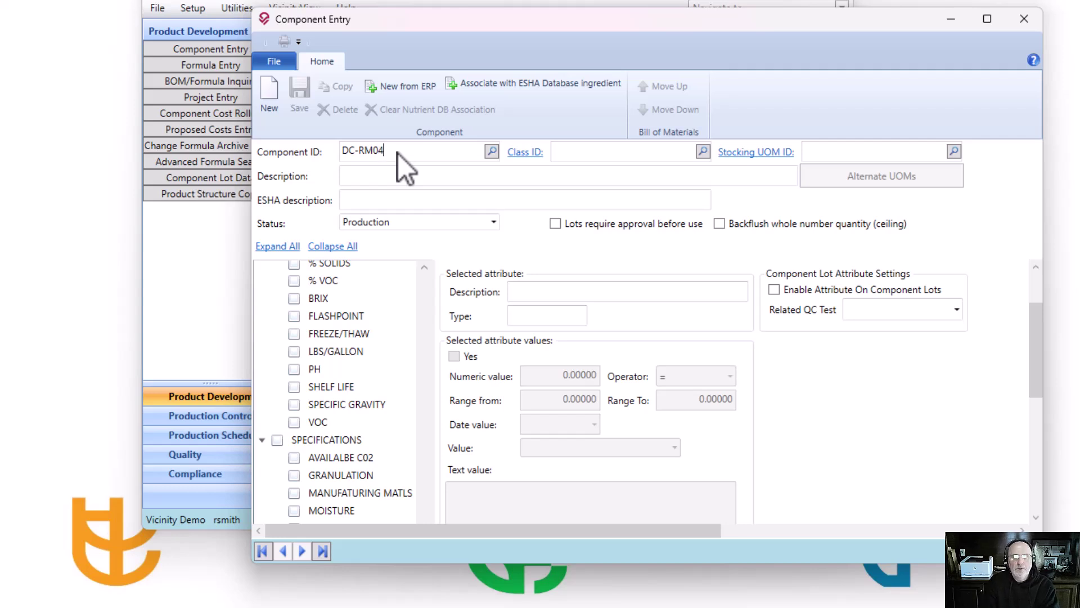
key(Tab)
scroll(324, 398, down, 4)
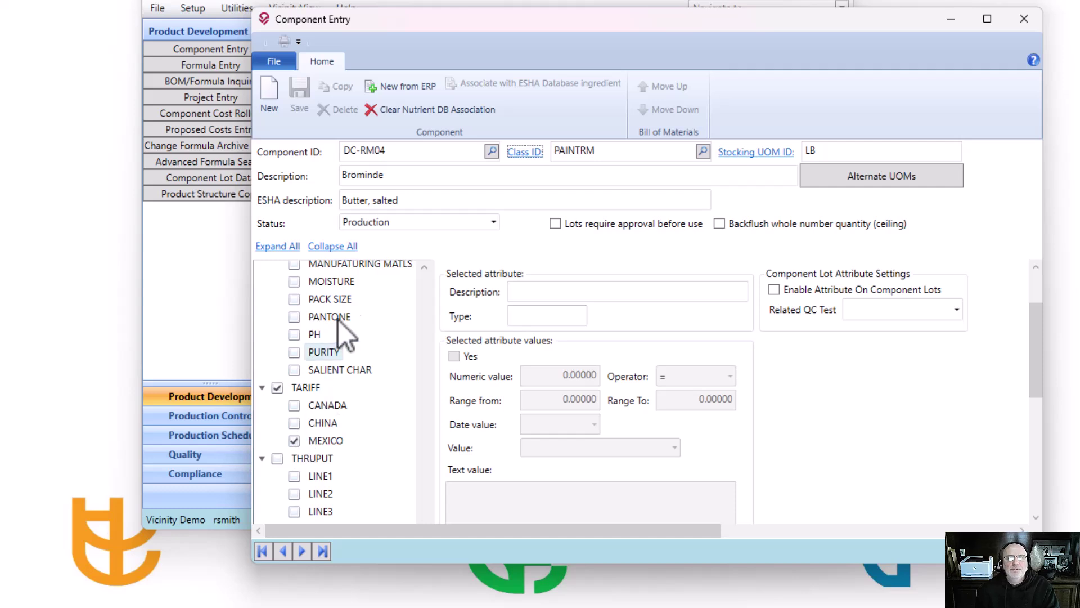
- Save component DC-RM04 with its MEXICO tariff attribute and the description Brominde, and close the component form
click(427, 176)
text(1)
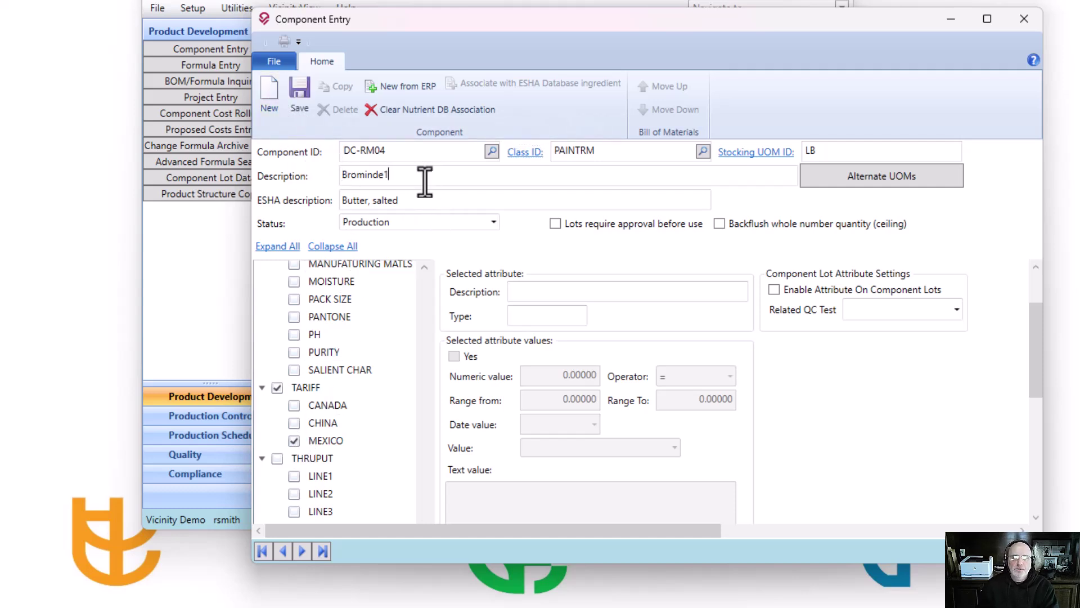
click(307, 100)
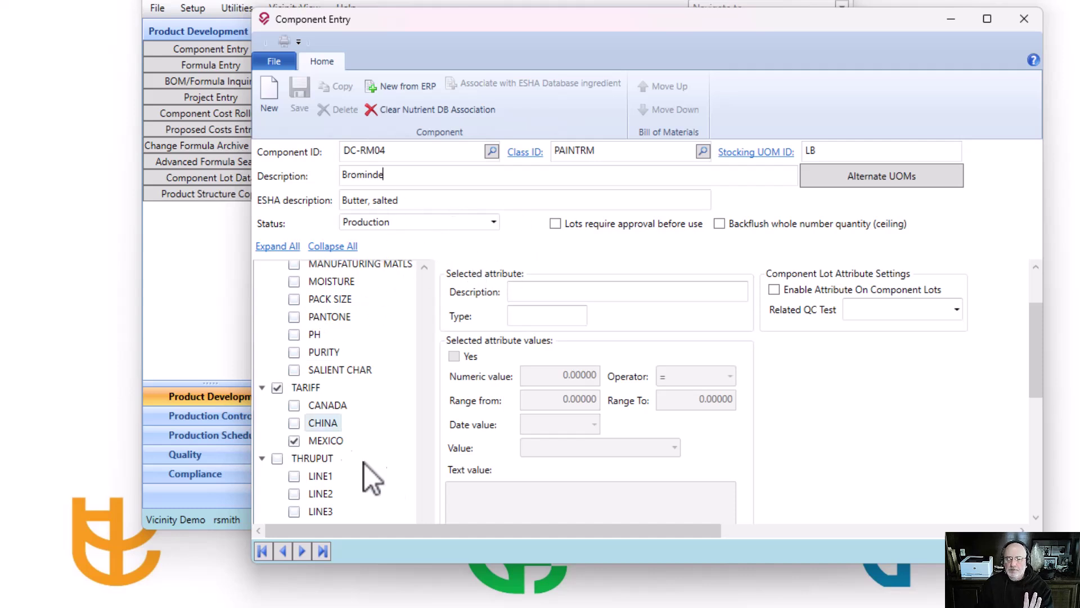
click(337, 248)
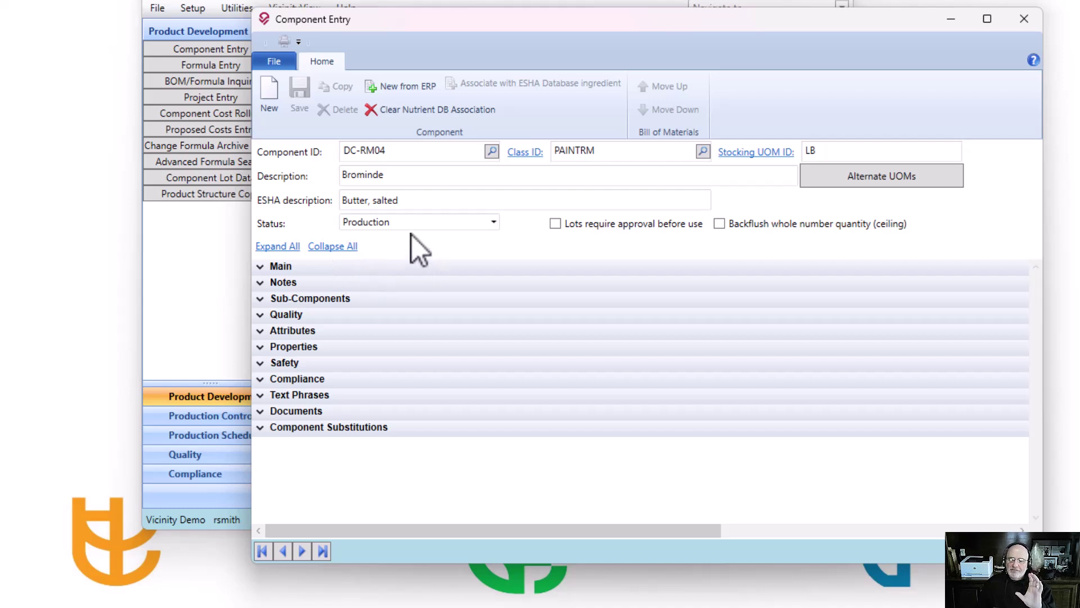
click(1036, 26)
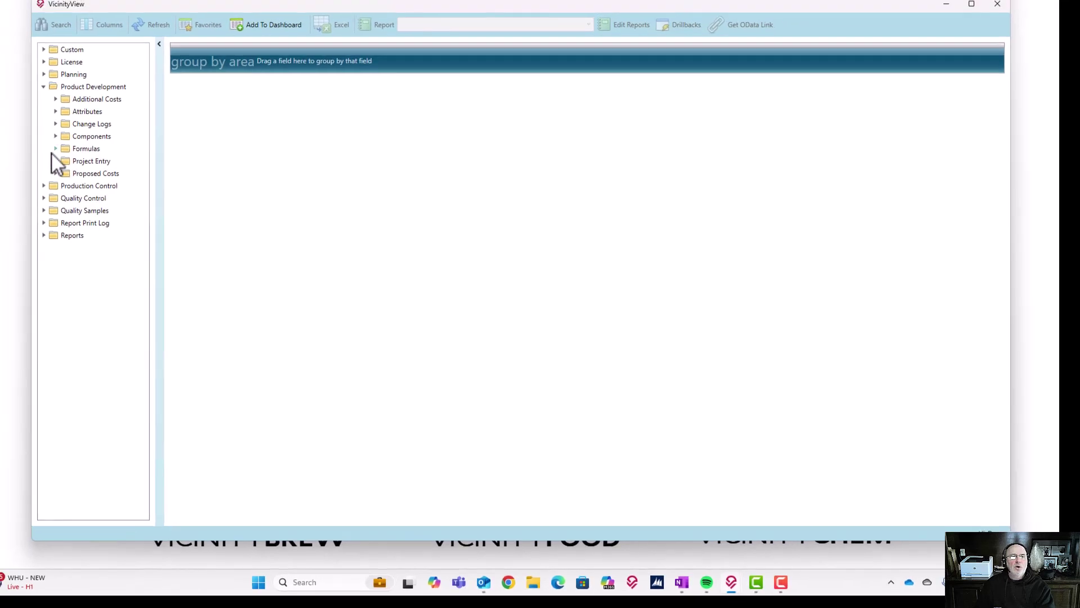
- Open the Component Attributes list in VicinityView and filter the Attribute ID column by "mex"
click(56, 136)
click(112, 172)
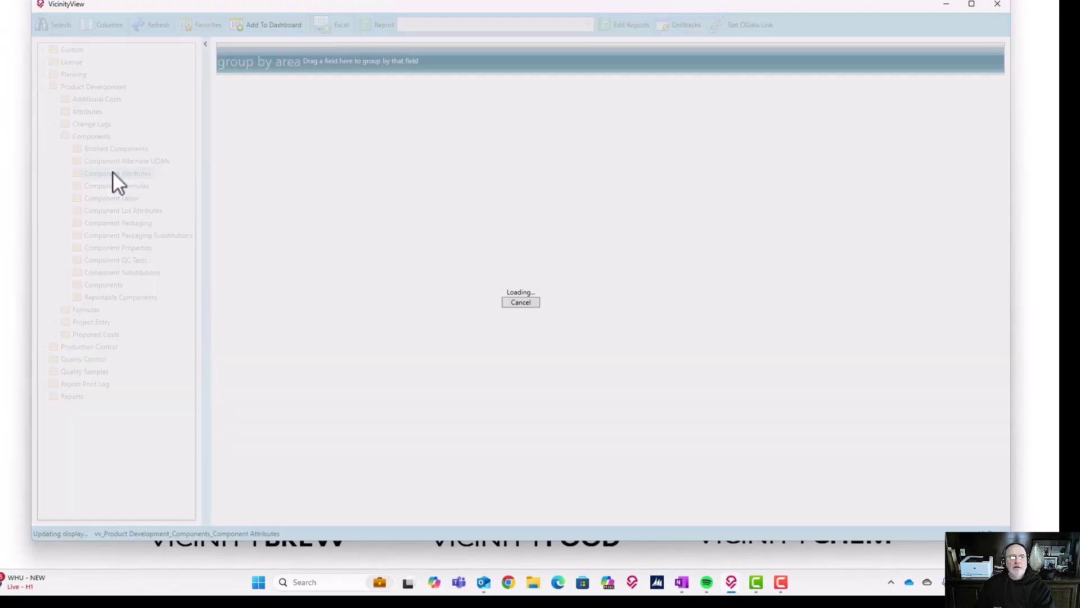
click(386, 93)
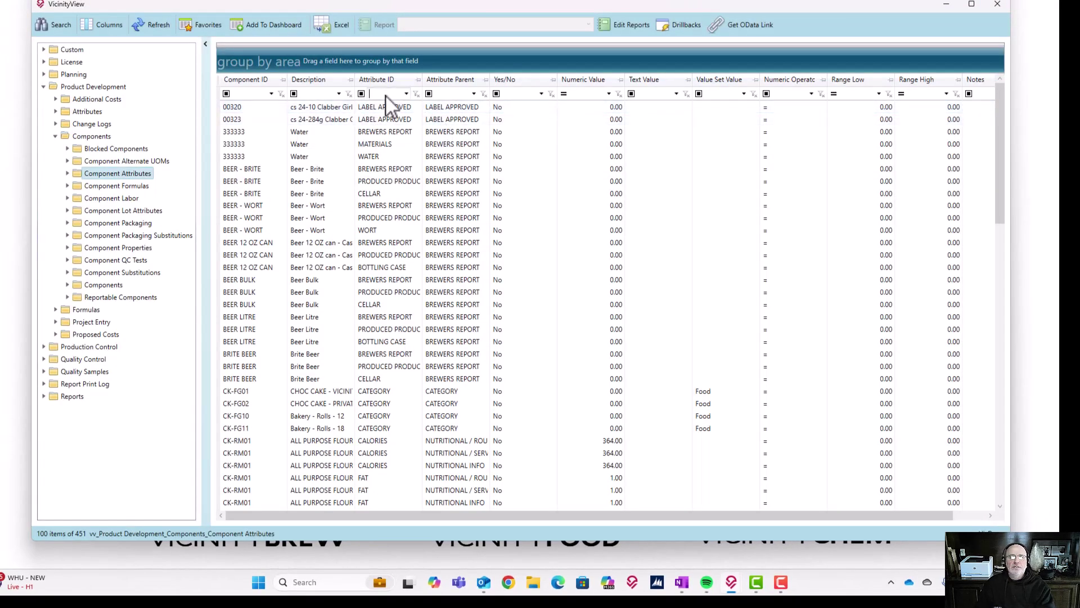
text(mex)
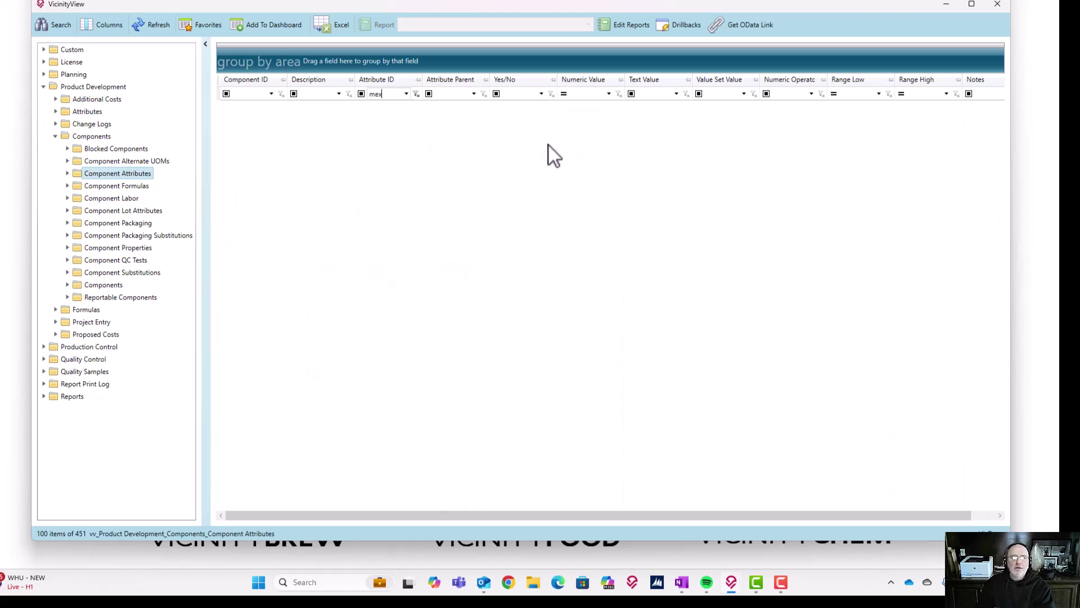
- Set the search's maximum records to 0 for unlimited, refresh the list and filter Attribute ID by "mex"
click(54, 27)
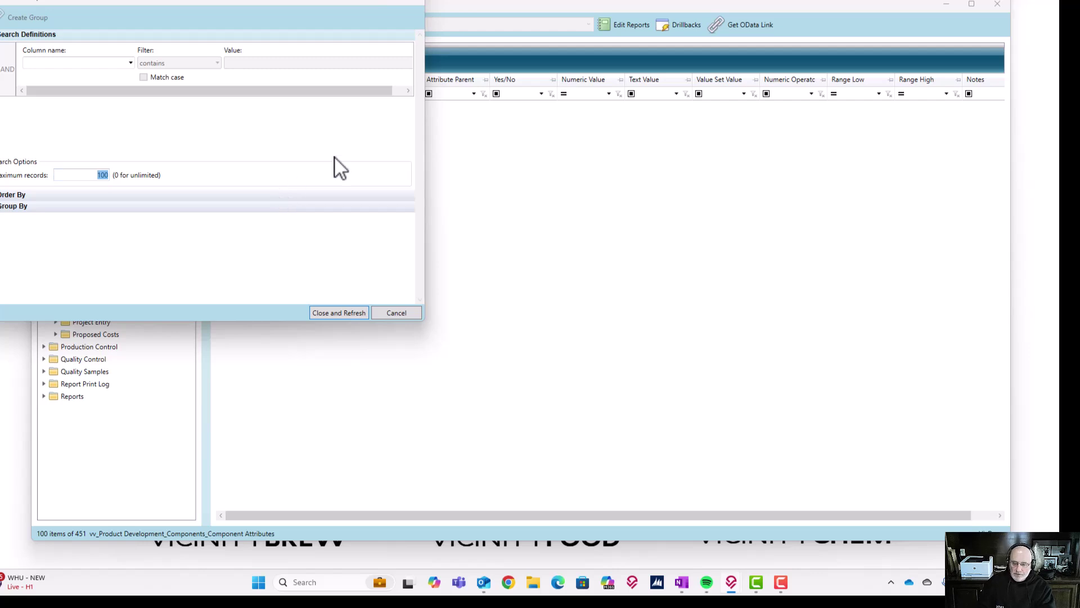
text(0)
key(Tab)
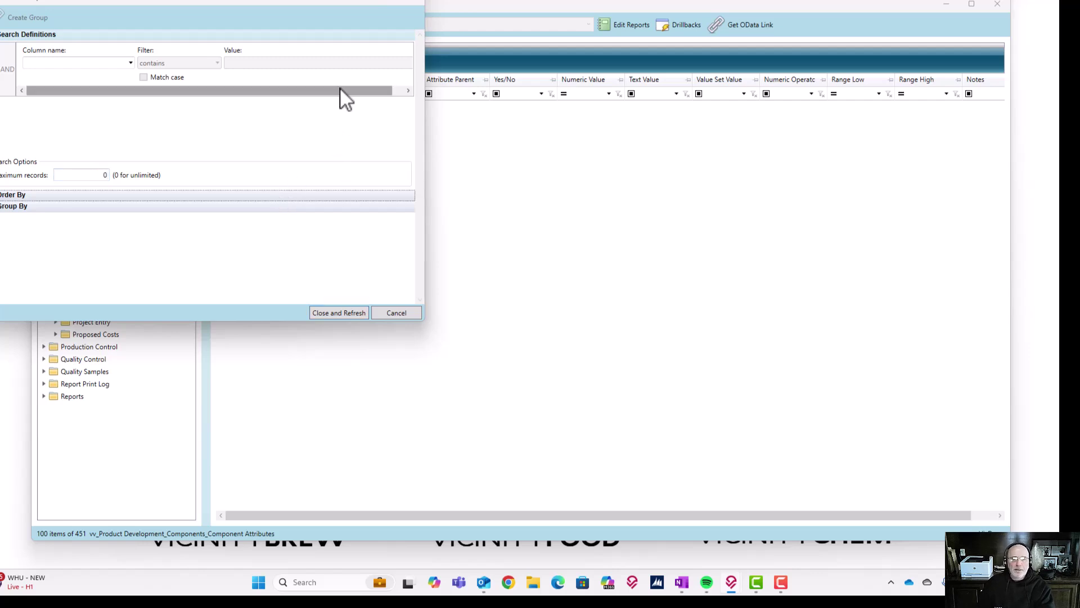
click(343, 313)
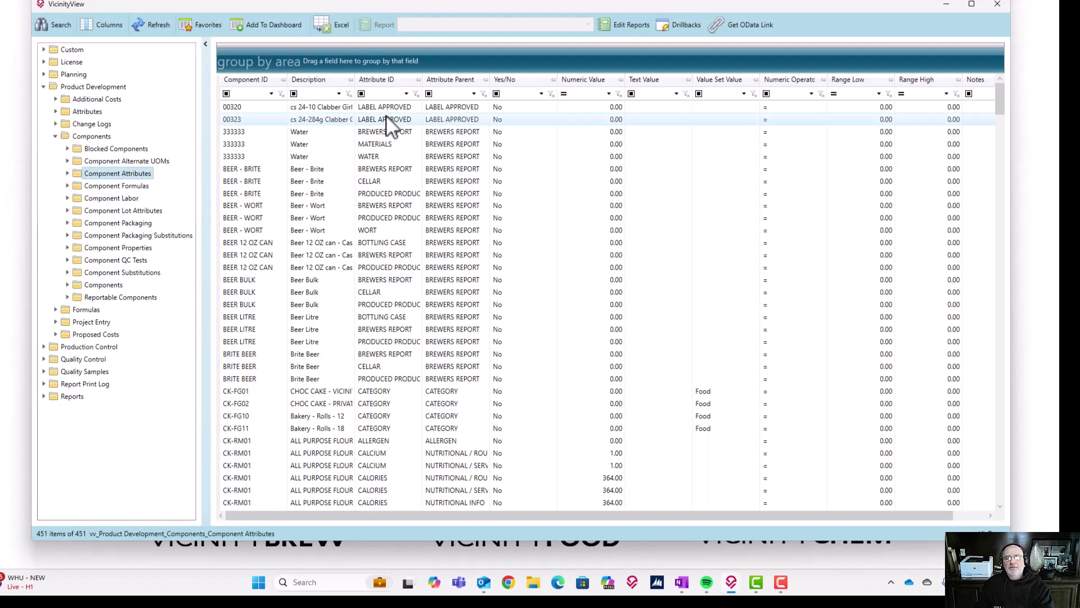
text(me)
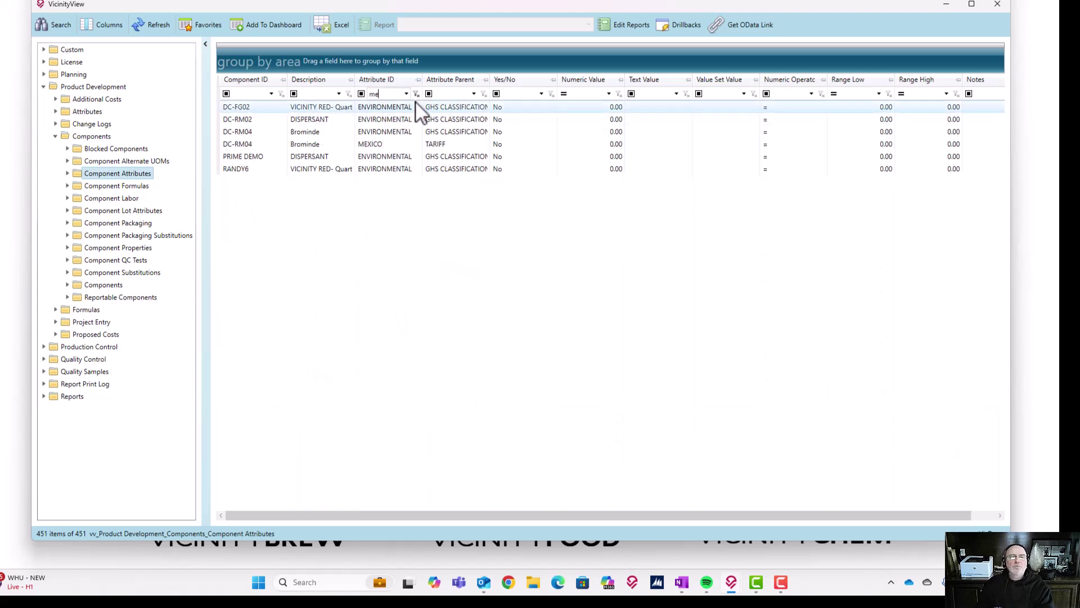
text(x)
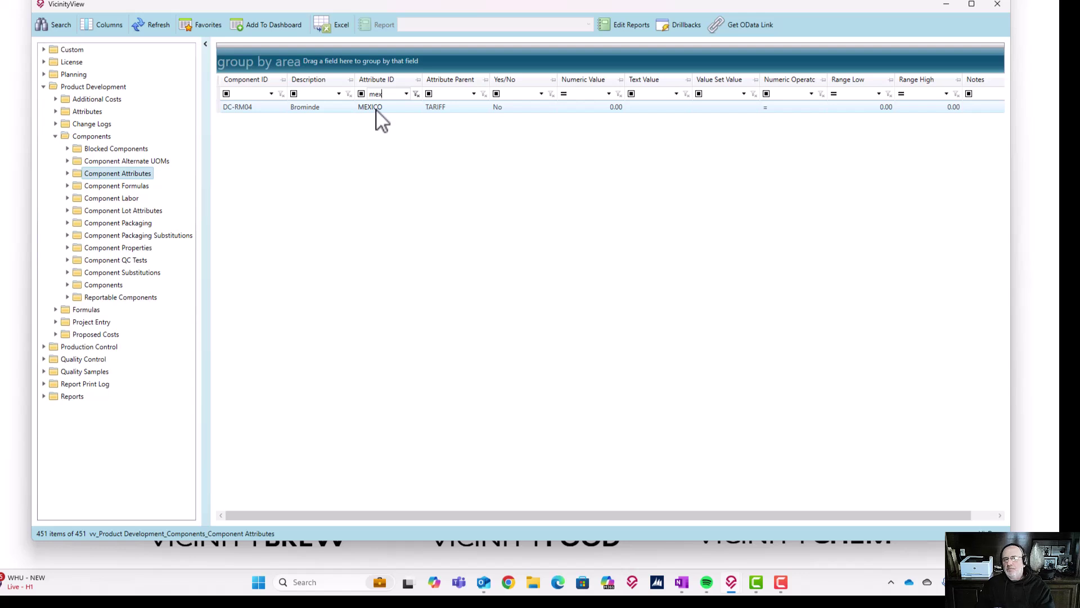
- Replace the Attribute ID filter with "can" and export the filtered list to Excel
key(BackSpace)
key(BackSpace)
key(BackSpace)
text(can)
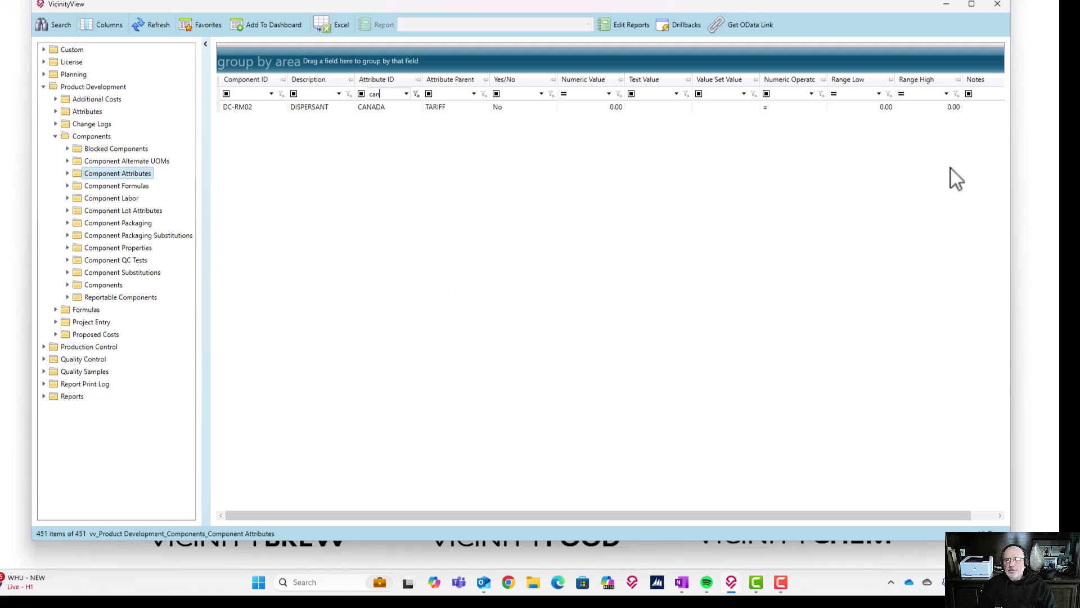
click(346, 23)
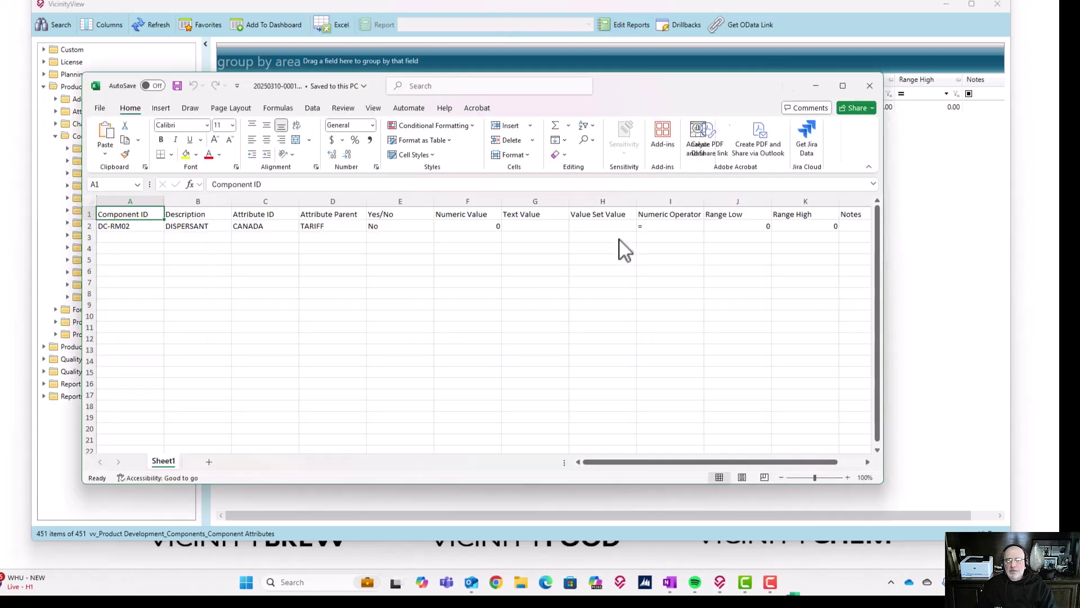
- Clear columns C to L, from Attribute ID to Notes, in the exported worksheet
drag(273, 202, 1040, 235)
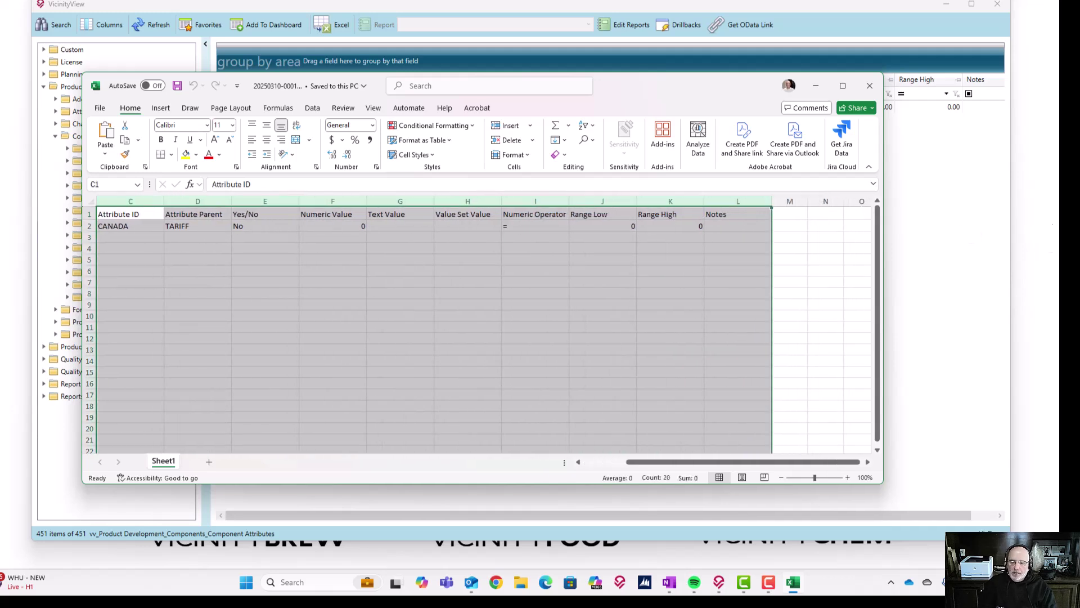
key(Delete)
drag(801, 472, 771, 472)
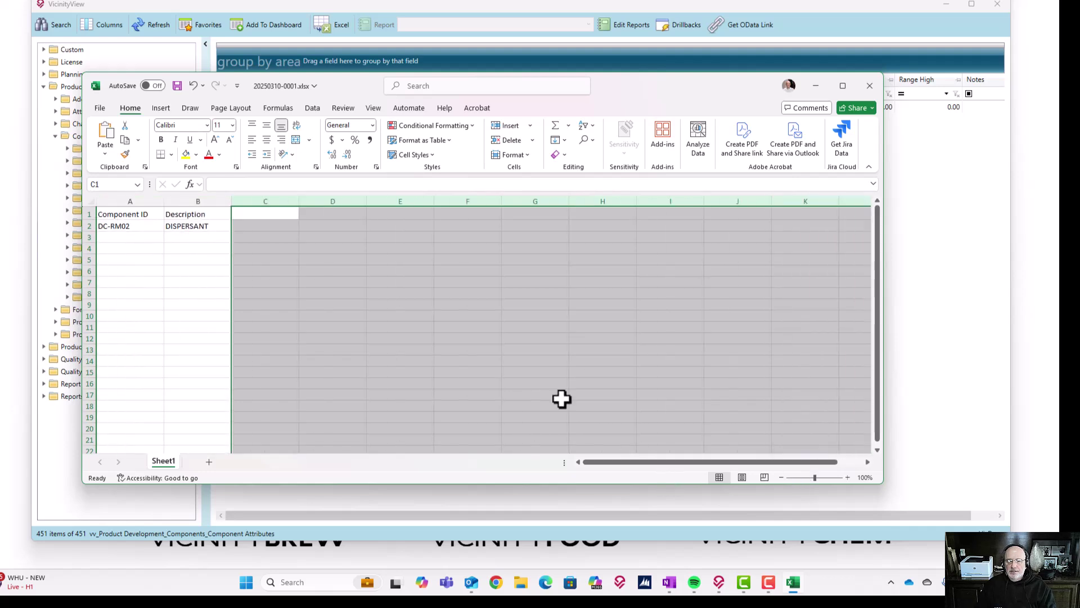
- Add a Dynamics header in column C and enter 1.8 for DC-RM02
click(276, 227)
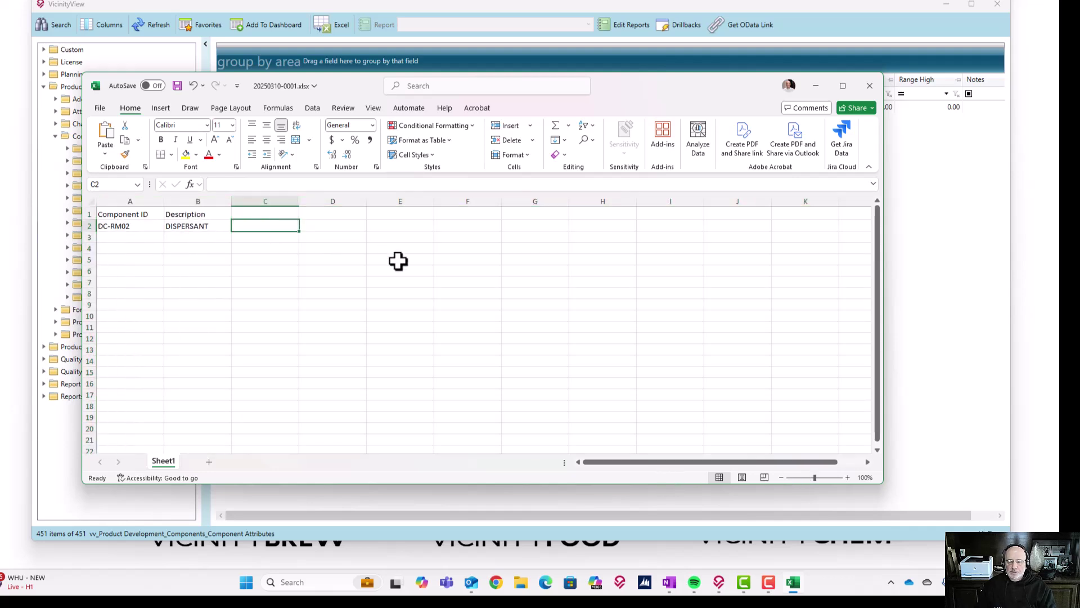
key(Up)
text(D)
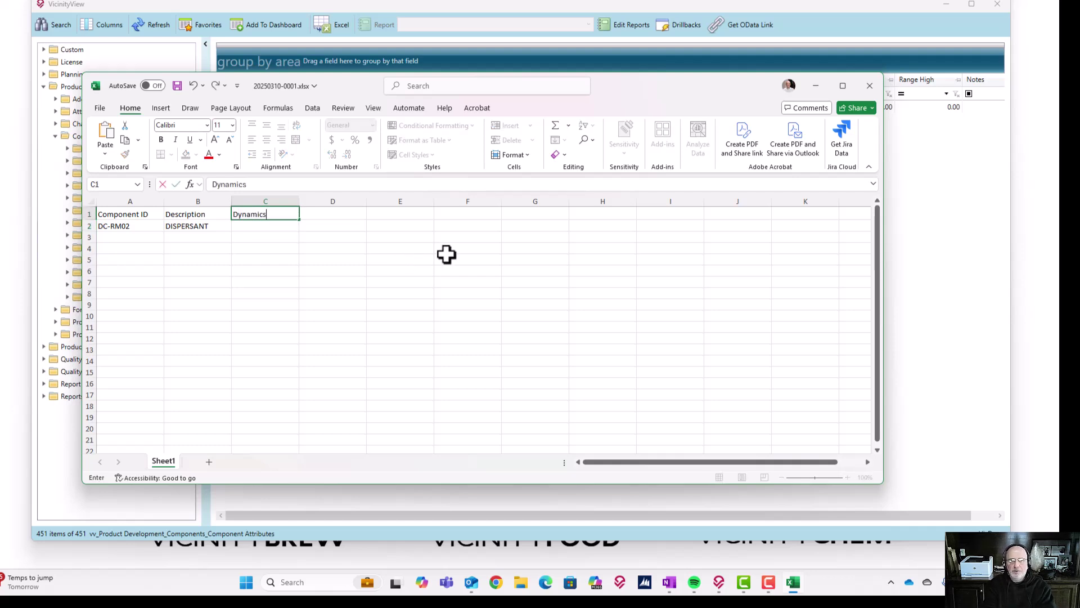
key(Return)
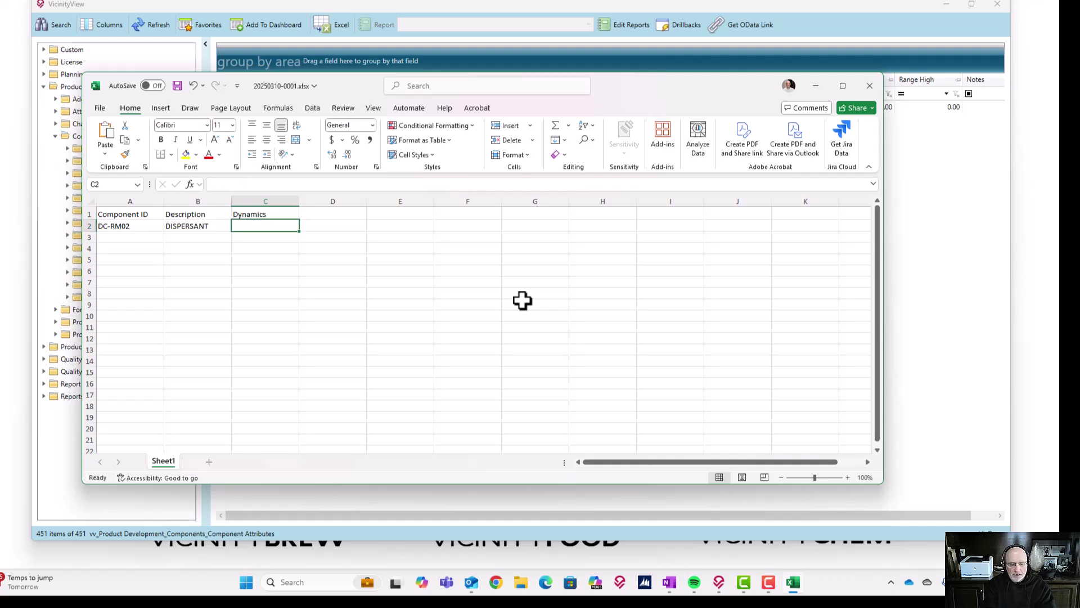
text(1.8)
key(Tab)
- Add a "proposed" header in column D and calculate DC-RM02's cost below it with the formula =C2*1.2
text(`)
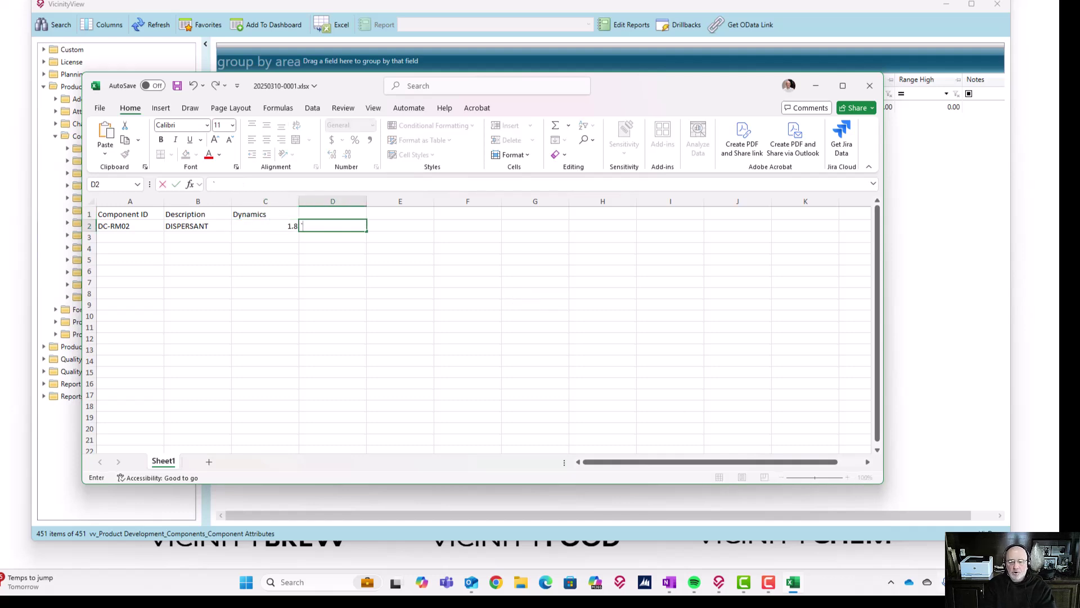
key(Up)
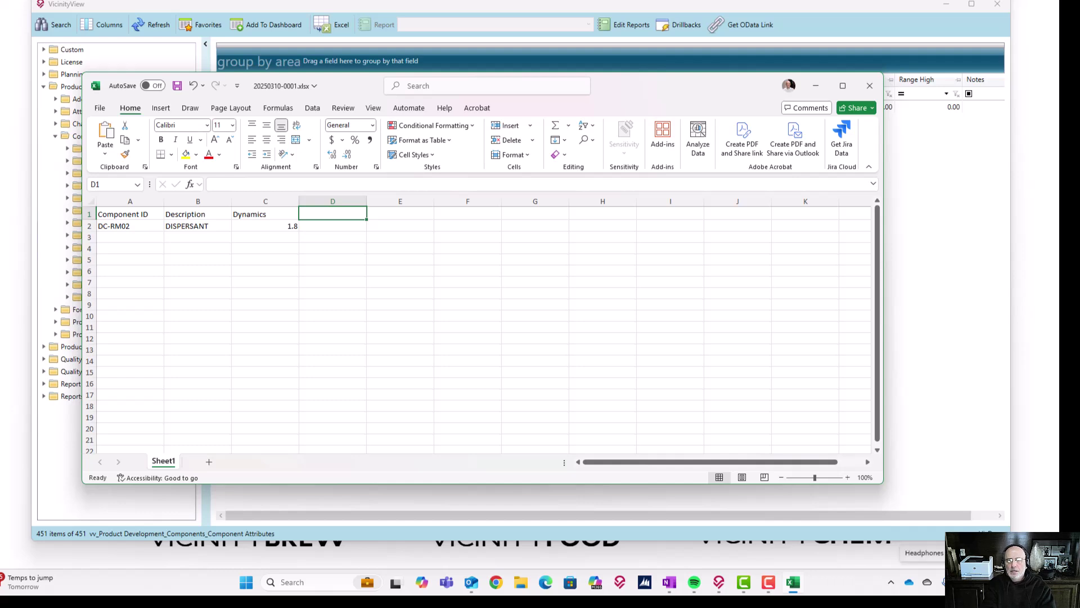
text(proposed)
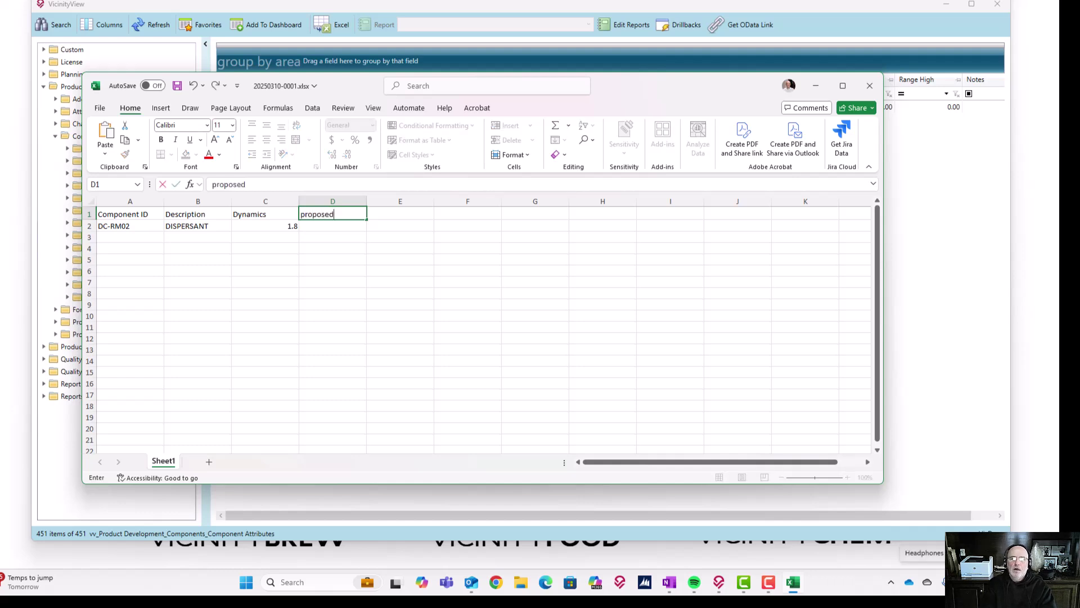
key(Return)
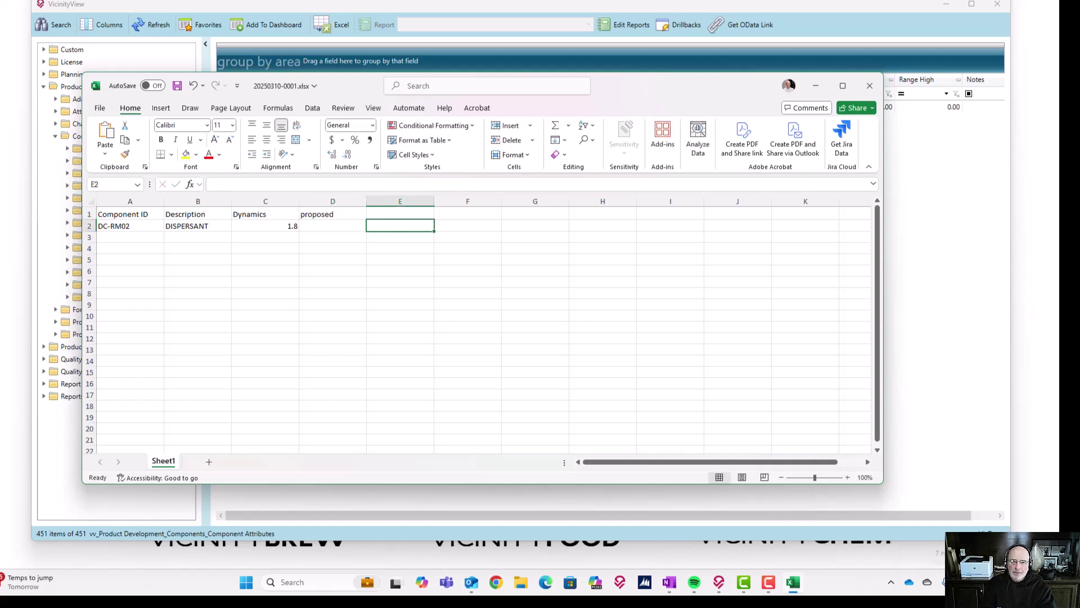
text(=)
key(Left)
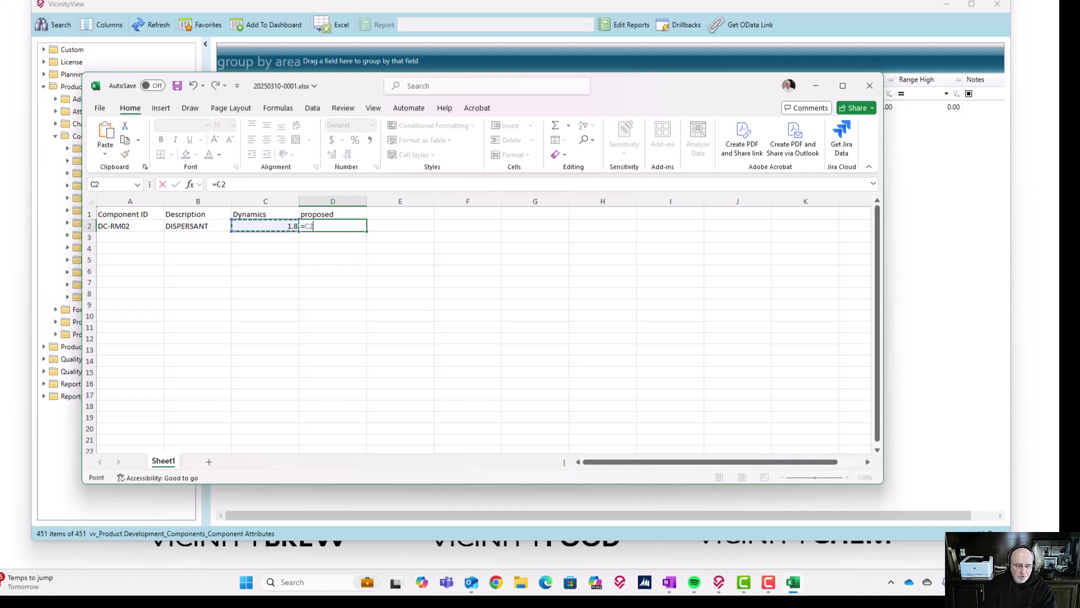
text(*1.2)
key(Return)
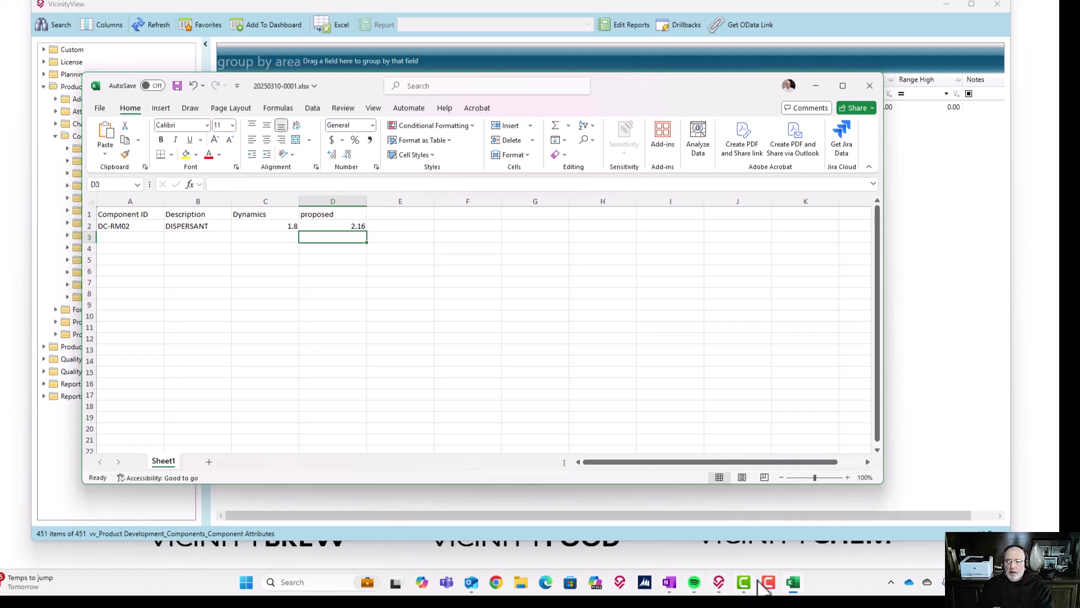
- Switch to the main Vicinity window, open Proposed Costs Entry and load the MEXICO TARIFFS record
click(720, 583)
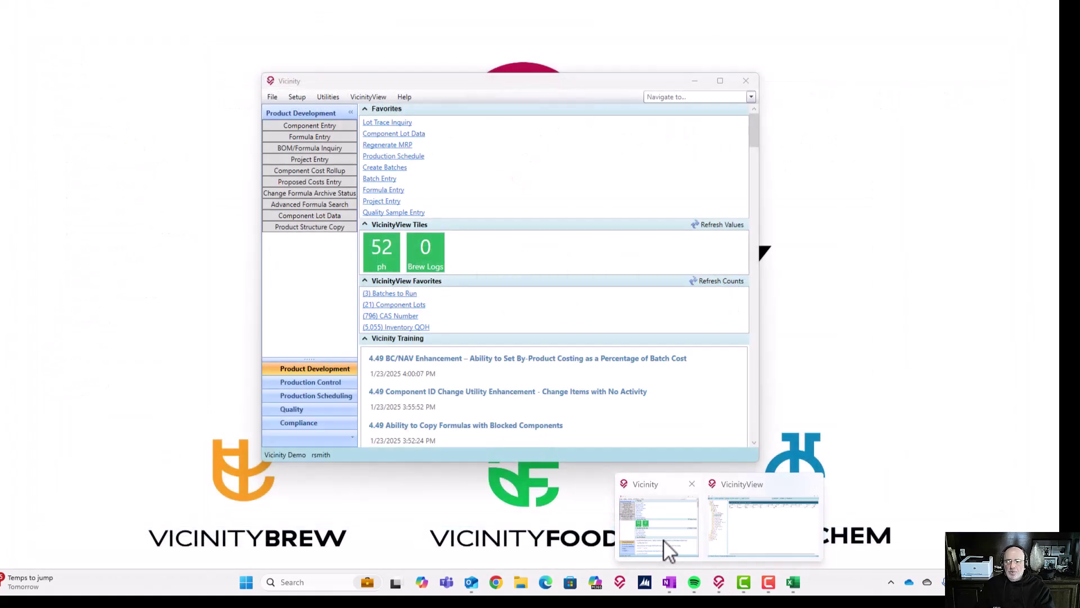
click(663, 538)
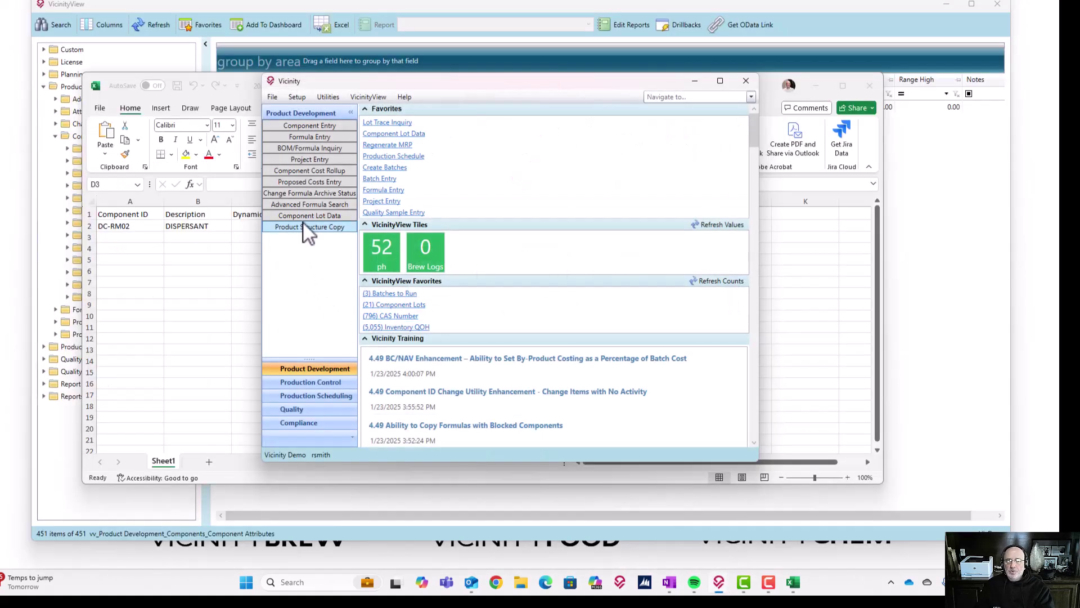
click(323, 181)
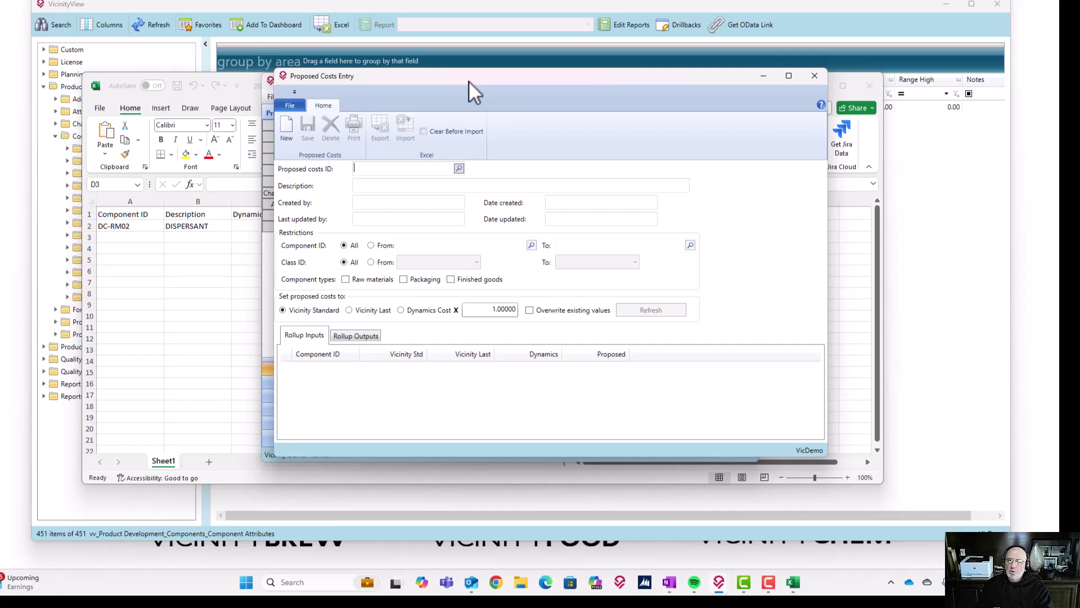
click(459, 169)
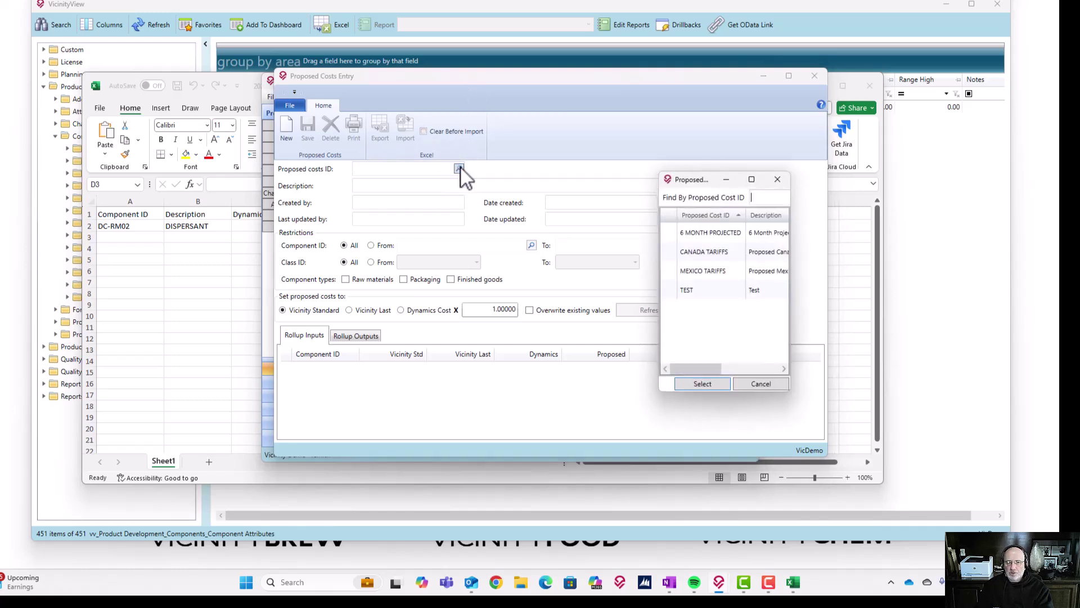
double_click(702, 271)
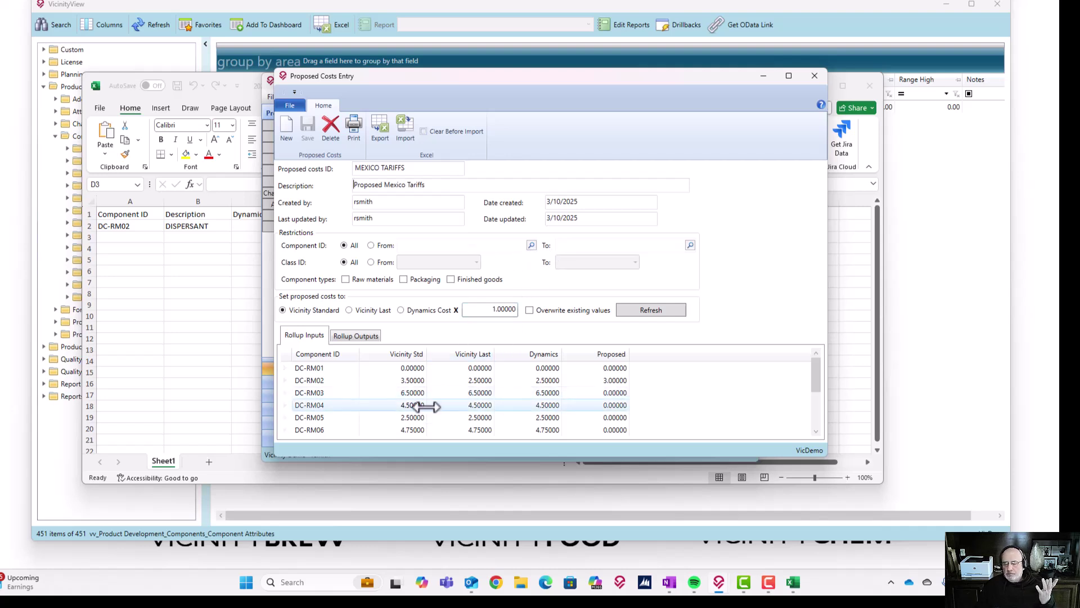
- Set the proposed costs multiplier to 1.2, base it on Dynamics Cost and refresh the costs
double_click(485, 309)
text(1.2)
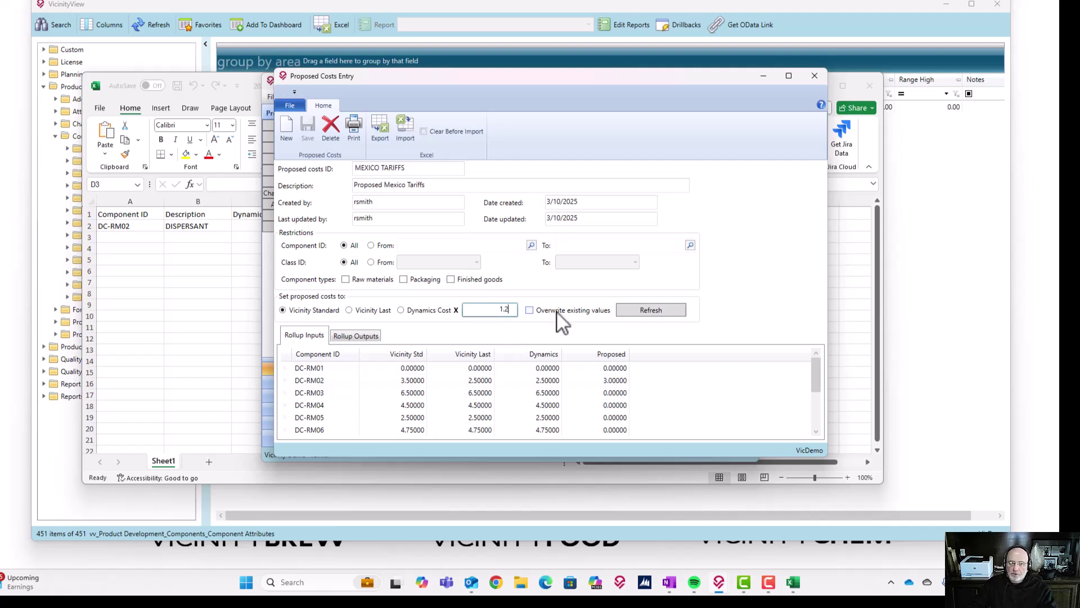
click(401, 310)
click(651, 310)
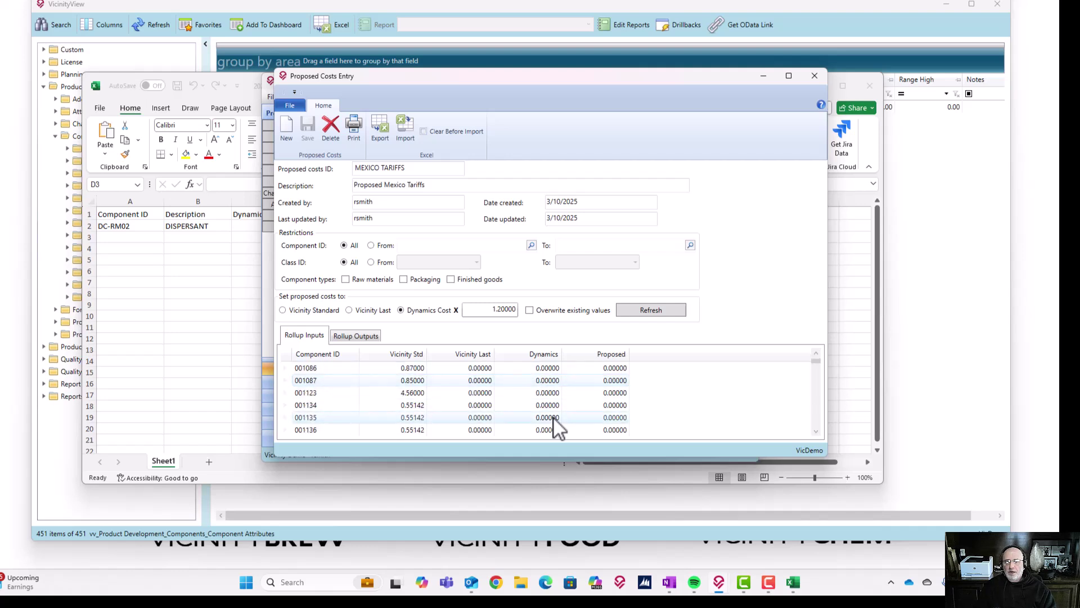
- Base the proposed costs on Vicinity Standard and refresh them, including with existing values overwritten
click(326, 310)
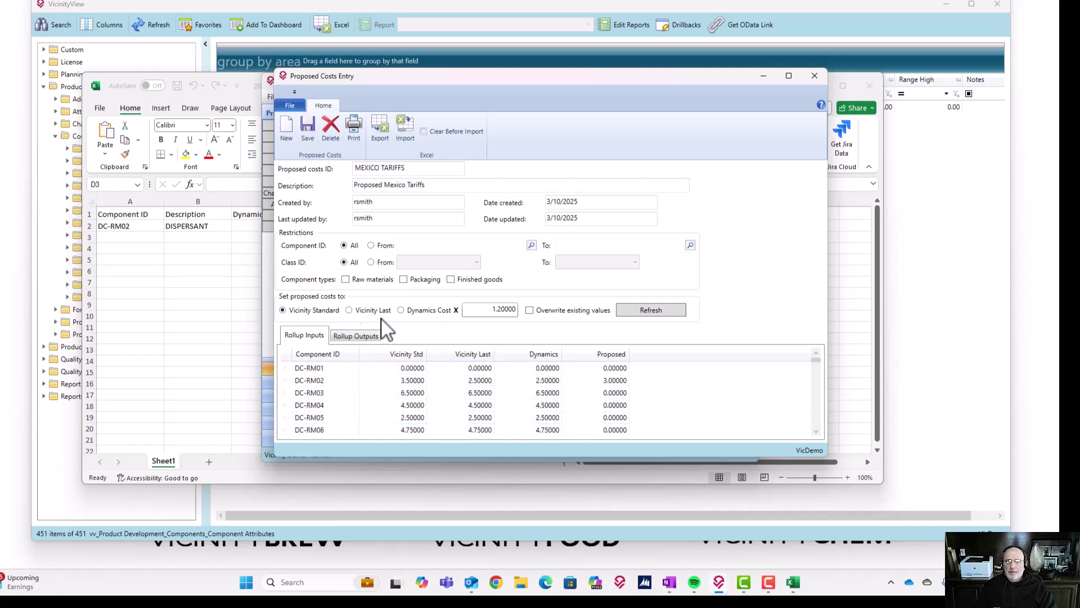
click(658, 309)
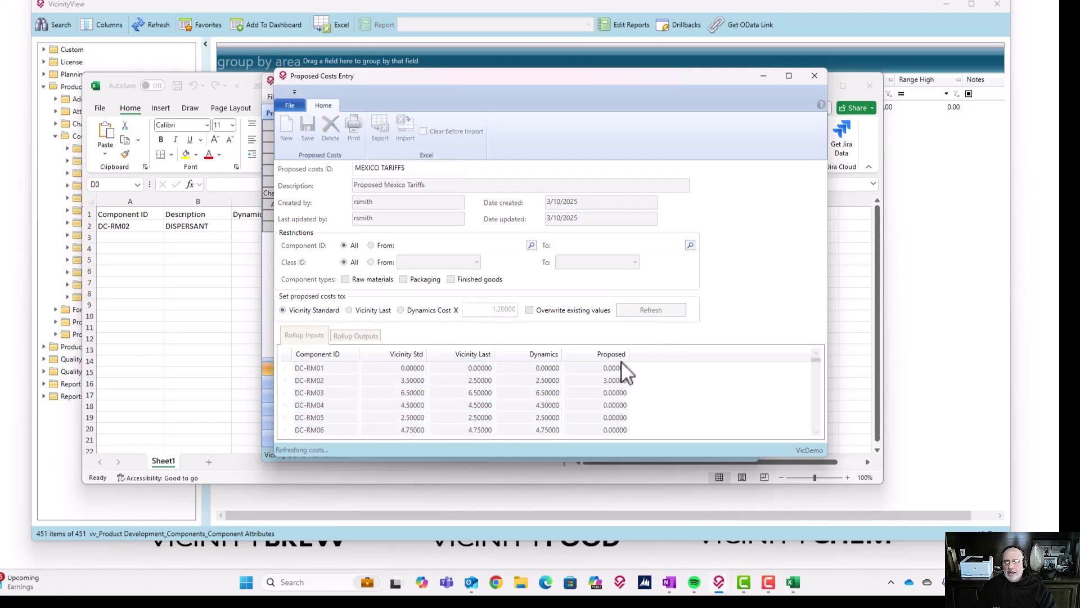
click(613, 404)
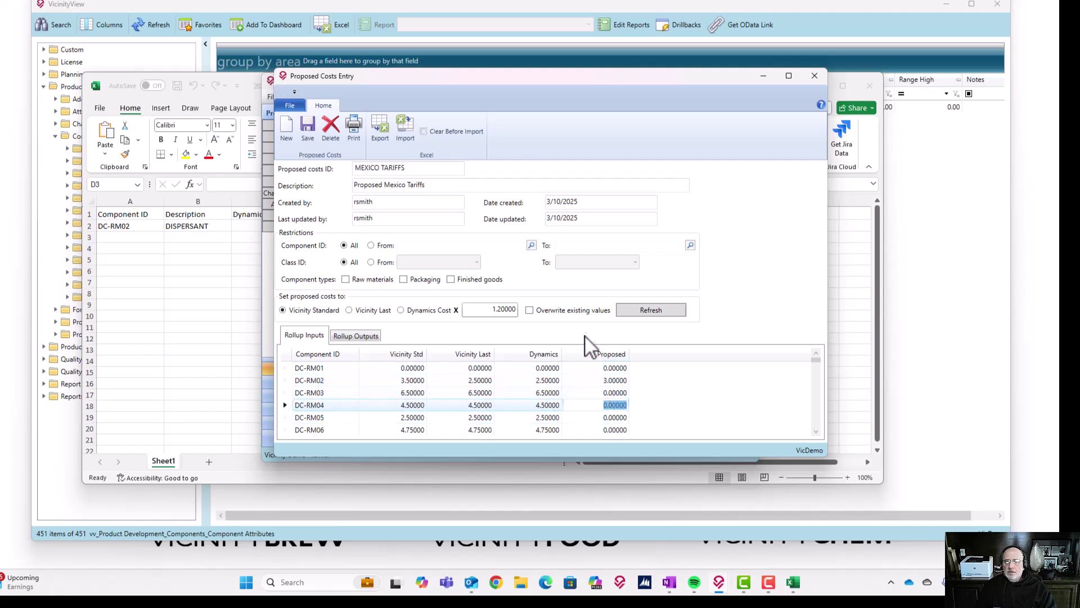
click(581, 311)
click(649, 312)
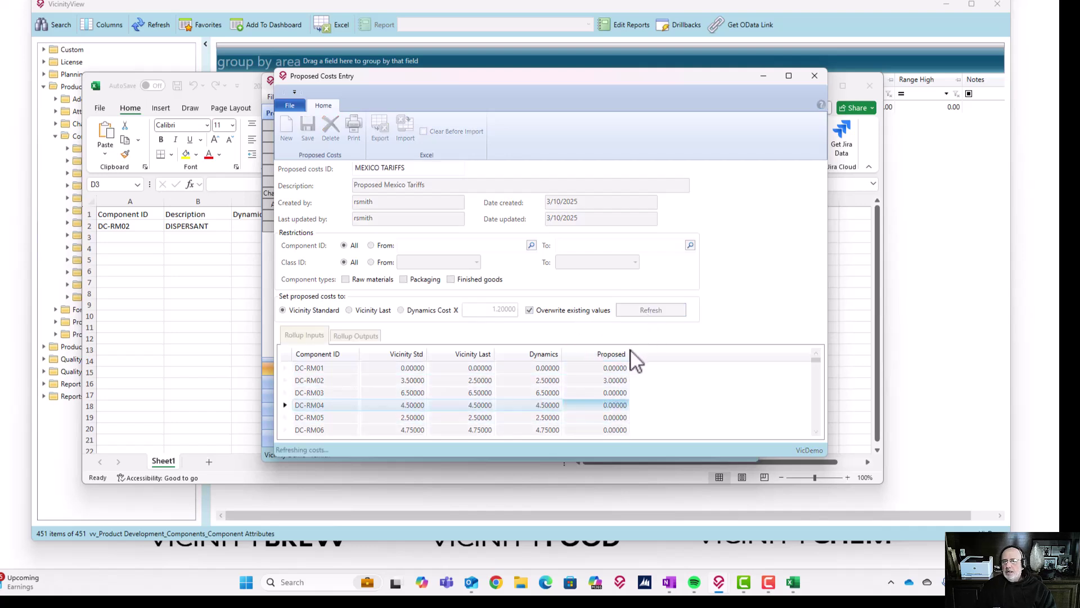
- Override the proposed cost of component DC-RM03 with 8.2
click(613, 394)
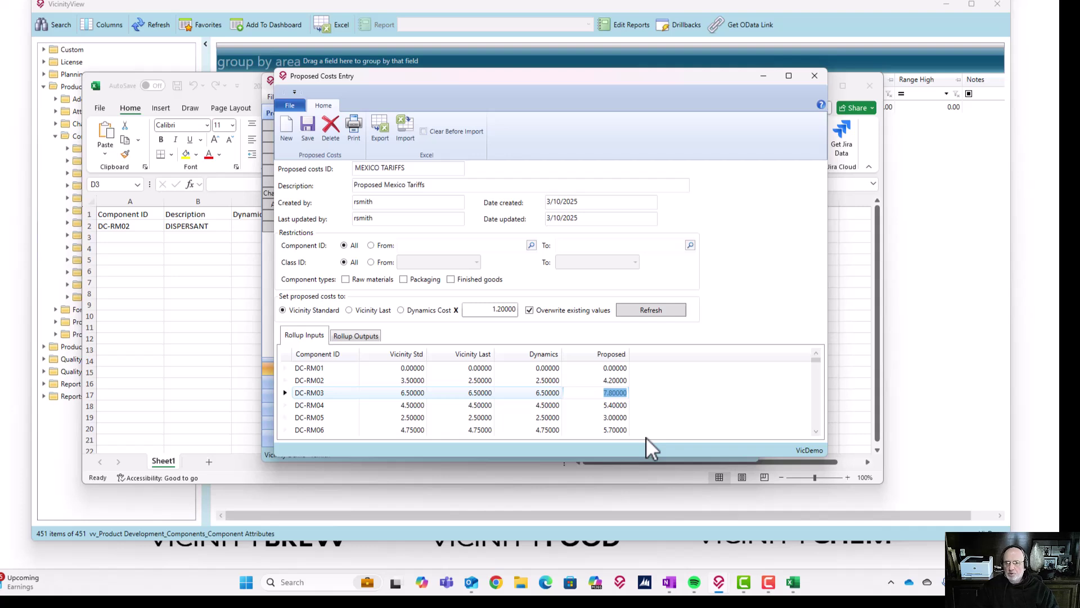
text(8.2)
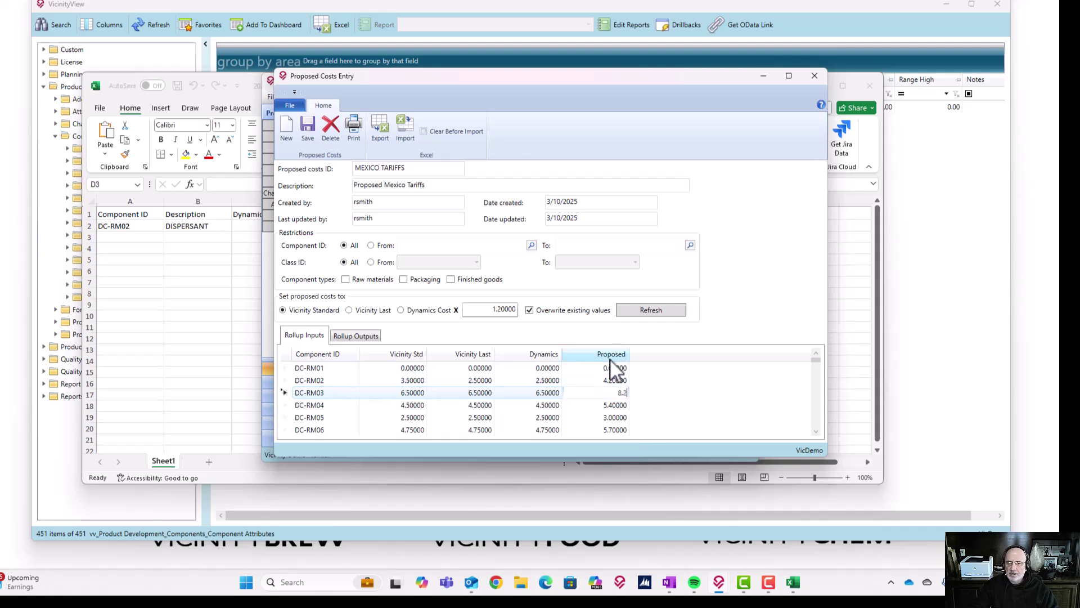
key(Down)
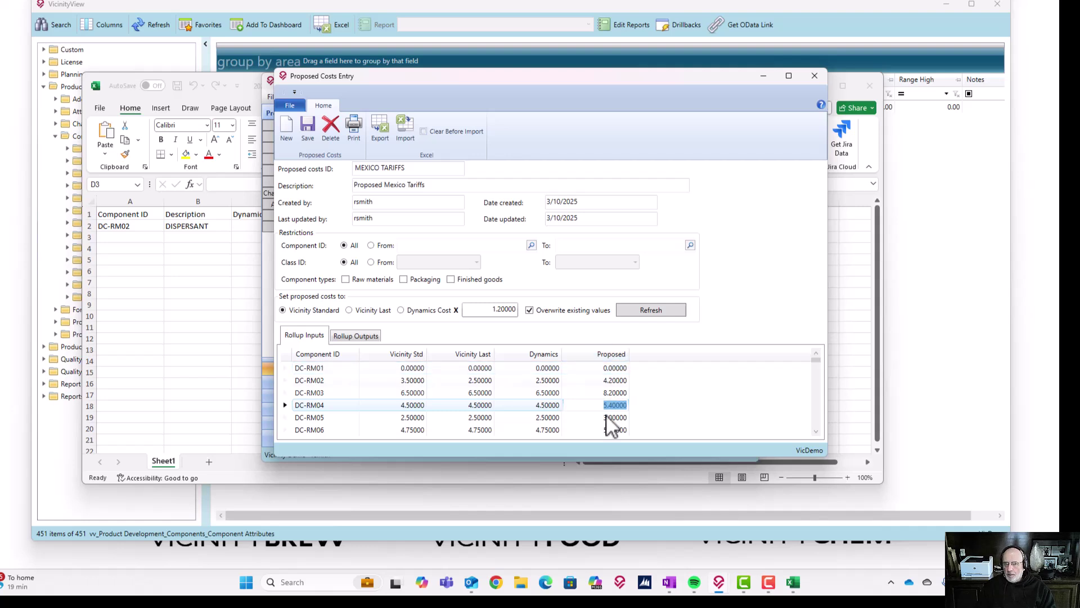
key(Up)
key(Up)
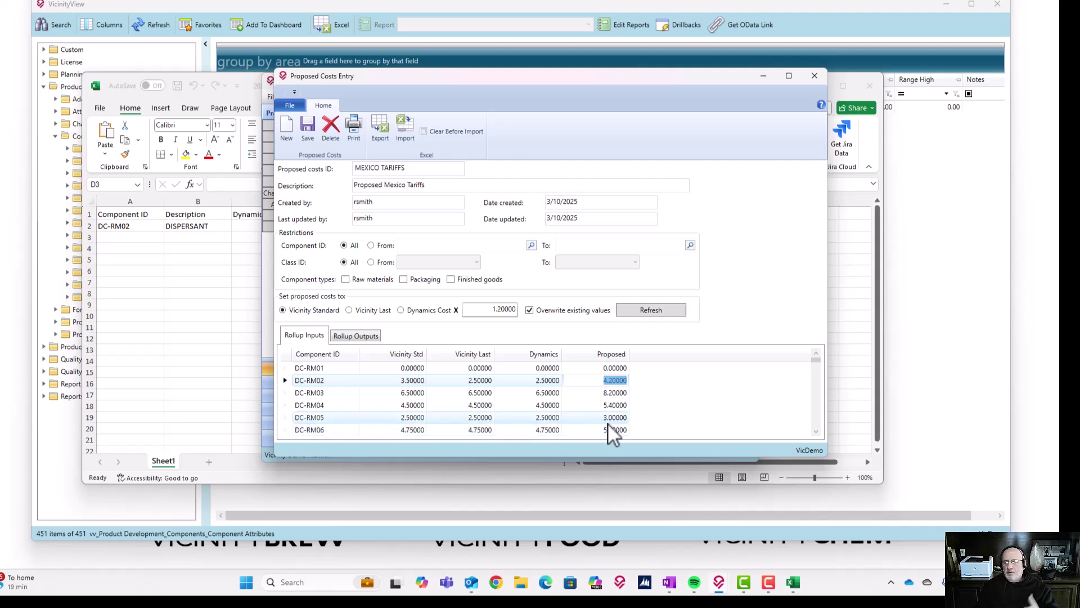
- Save the MEXICO TARIFFS proposed costs and close Proposed Costs Entry
click(317, 135)
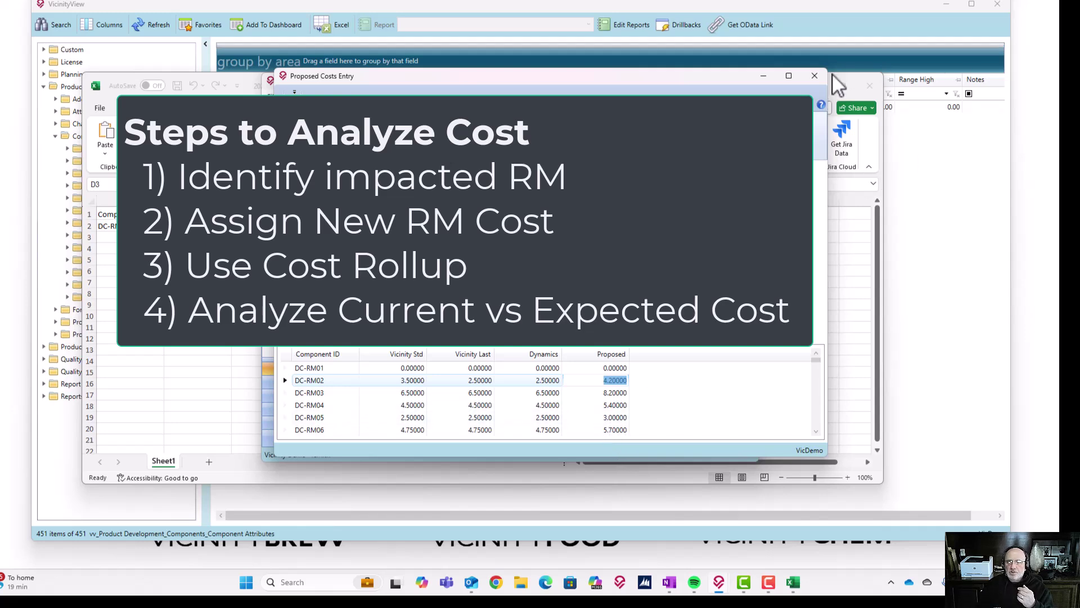
click(814, 76)
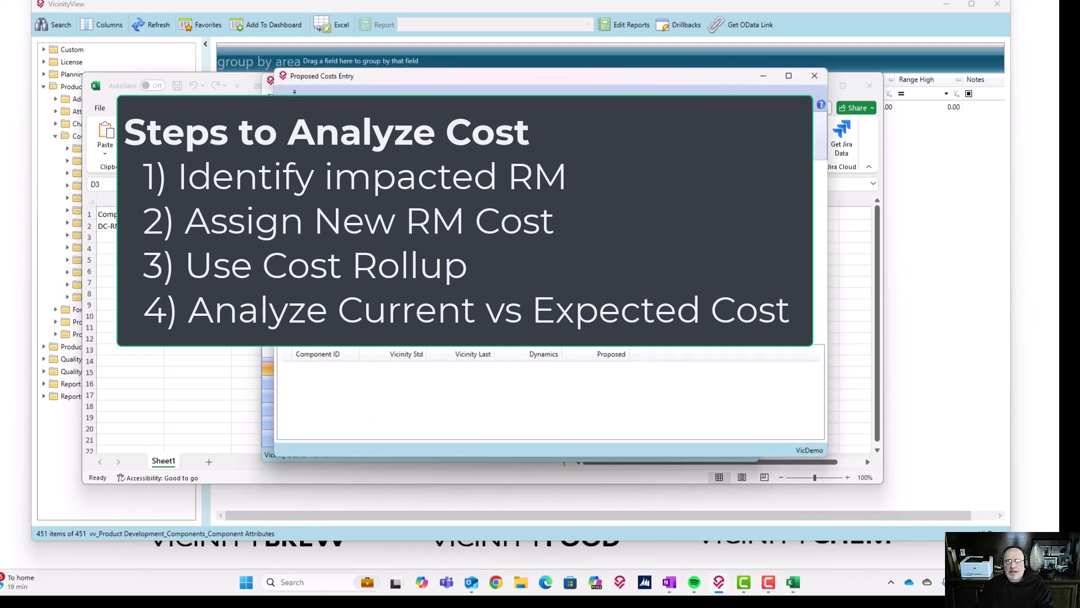
click(815, 76)
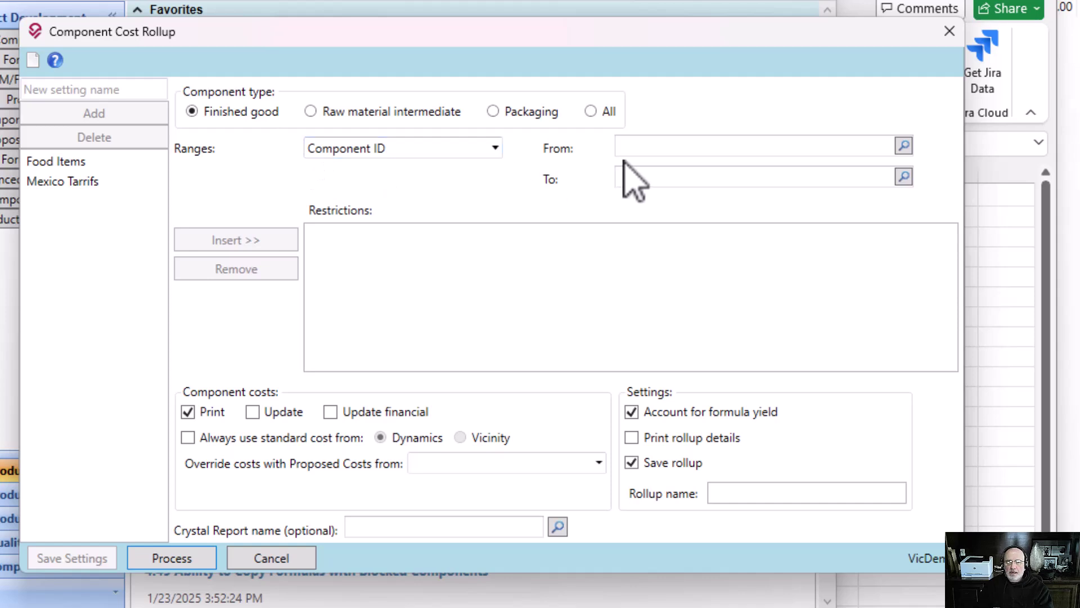
- In Component Cost Rollup, load the saved Mexico Tarrifs settings and override costs with the MEXICO TARIFFS proposed costs
click(672, 153)
text(DC-)
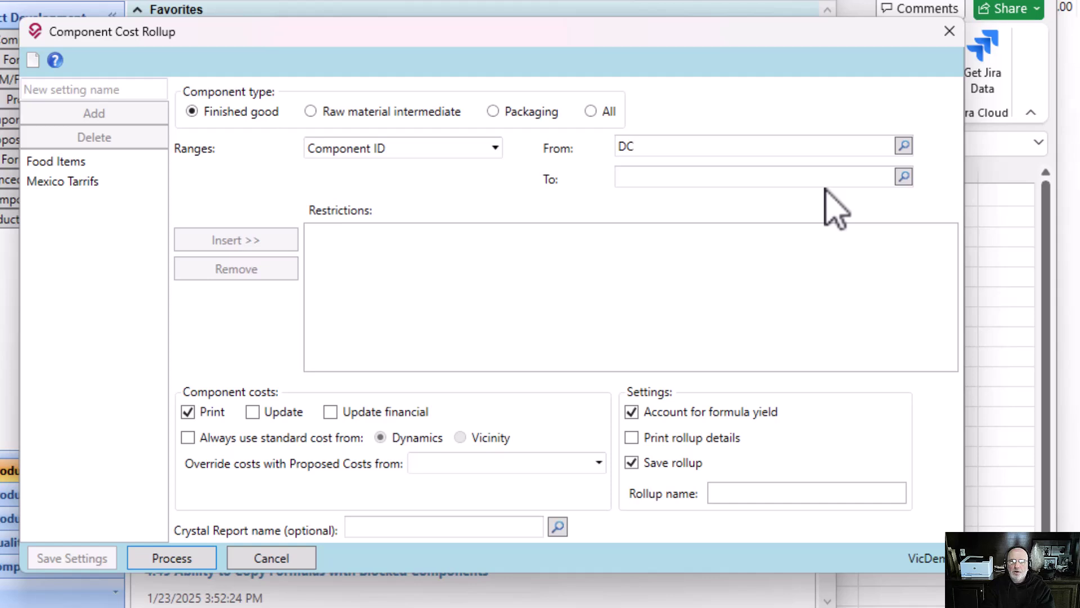
click(68, 181)
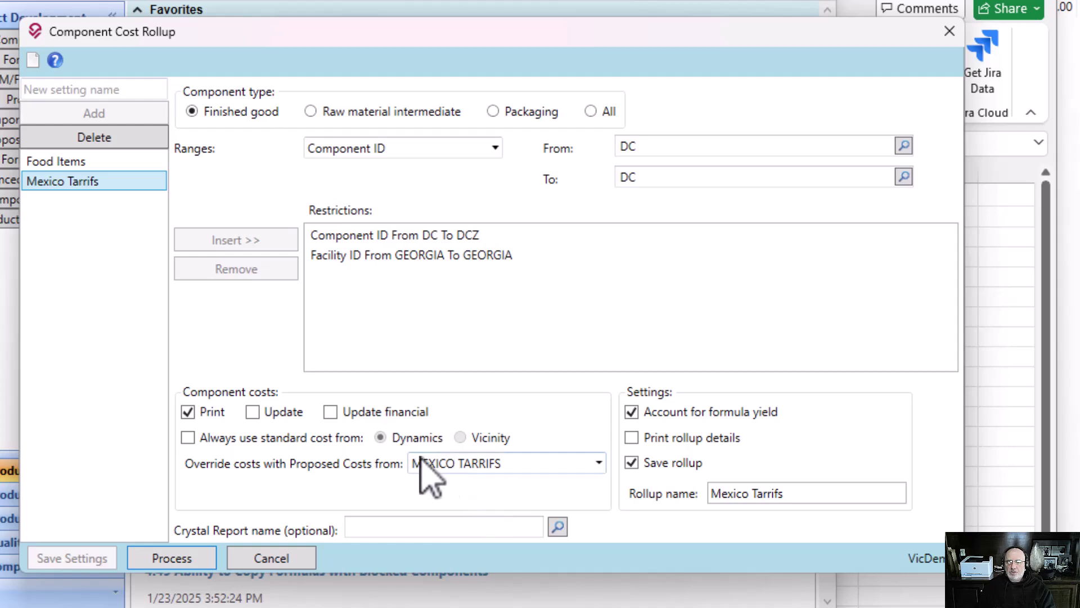
click(441, 461)
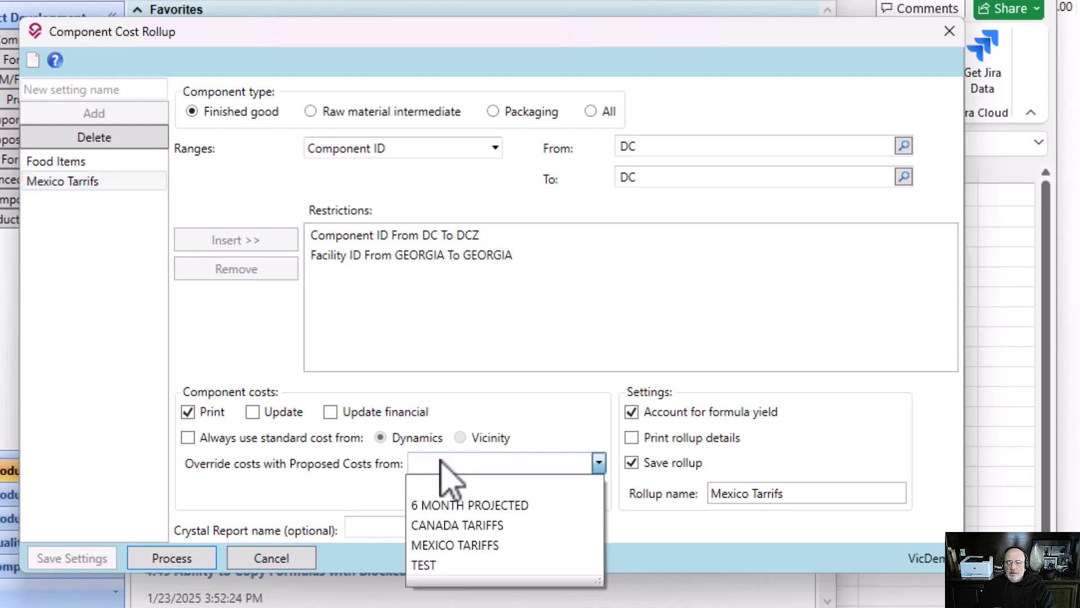
click(444, 545)
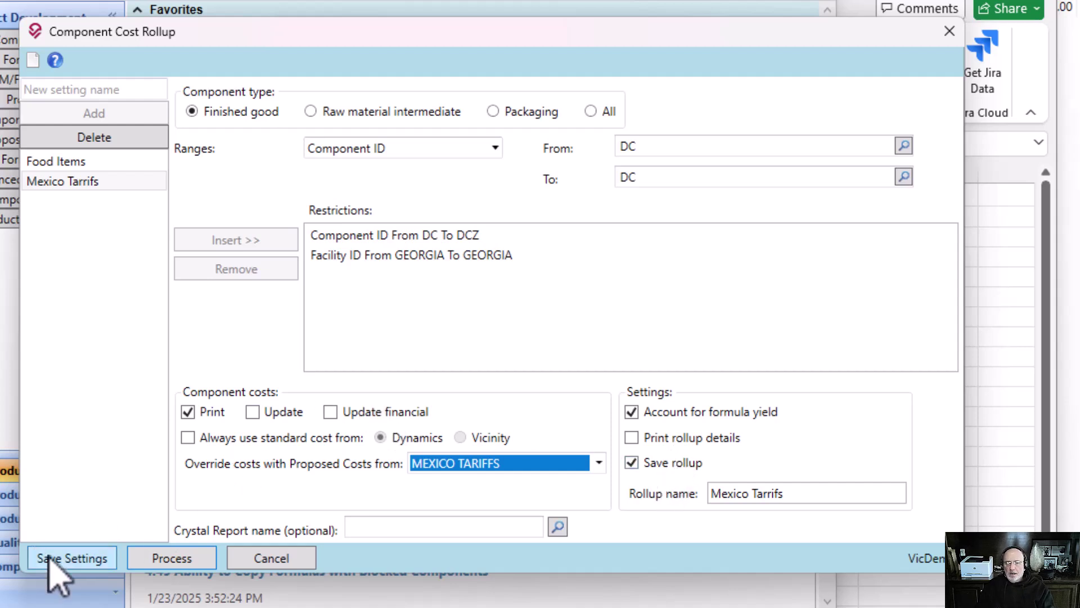
- Process the cost rollup, compare current and new costs of the finished goods in the report, and close it
click(192, 556)
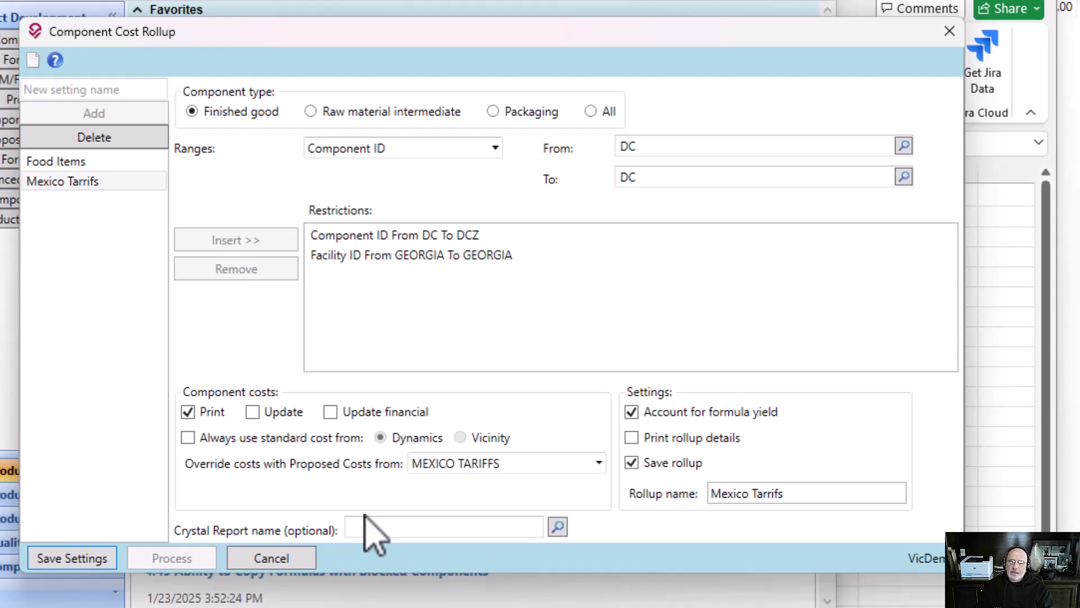
key(Return)
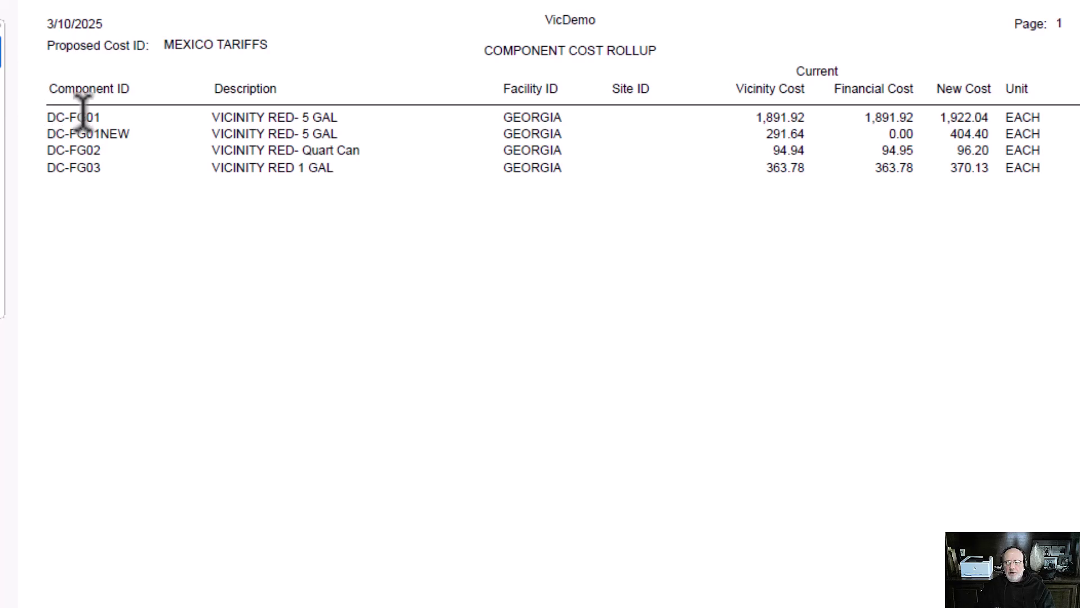
drag(82, 169, 800, 149)
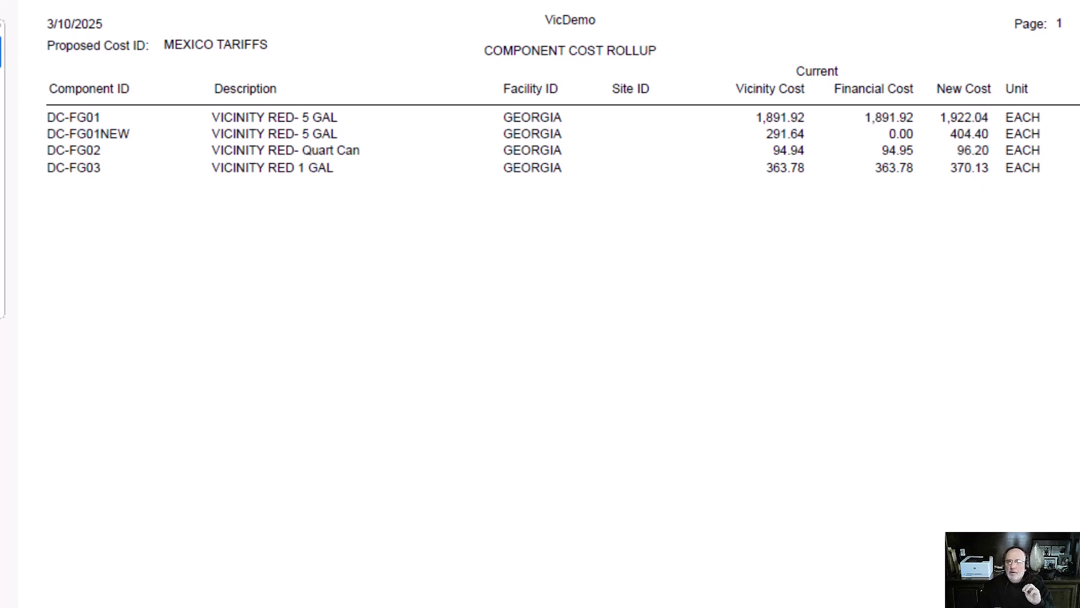
click(1041, 82)
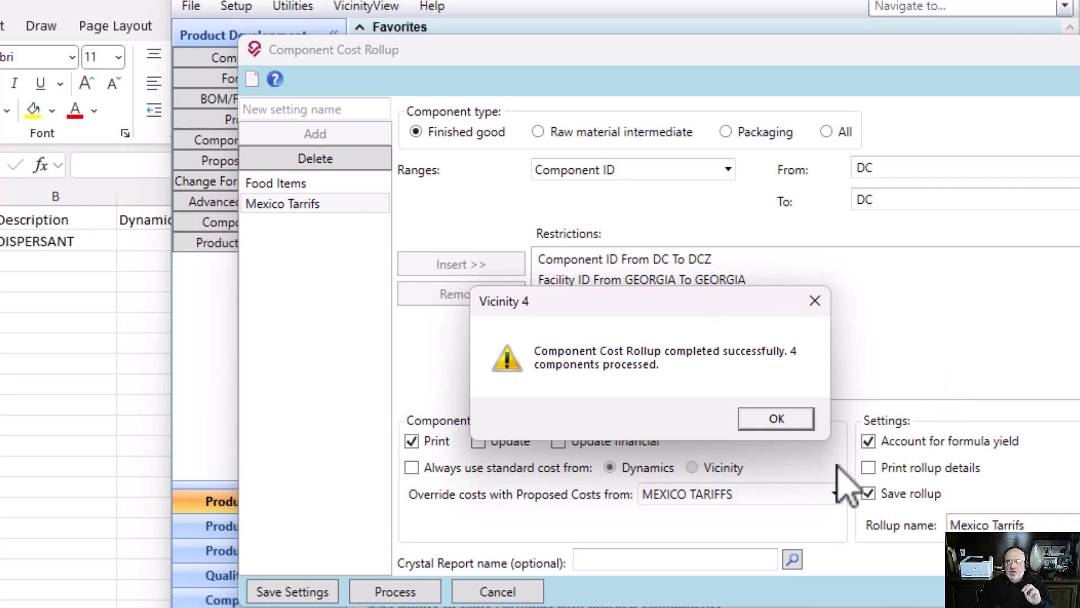
- Dismiss the rollup completion message and open the Rollup Outputs of Proposed Costs in VicinityView
click(775, 417)
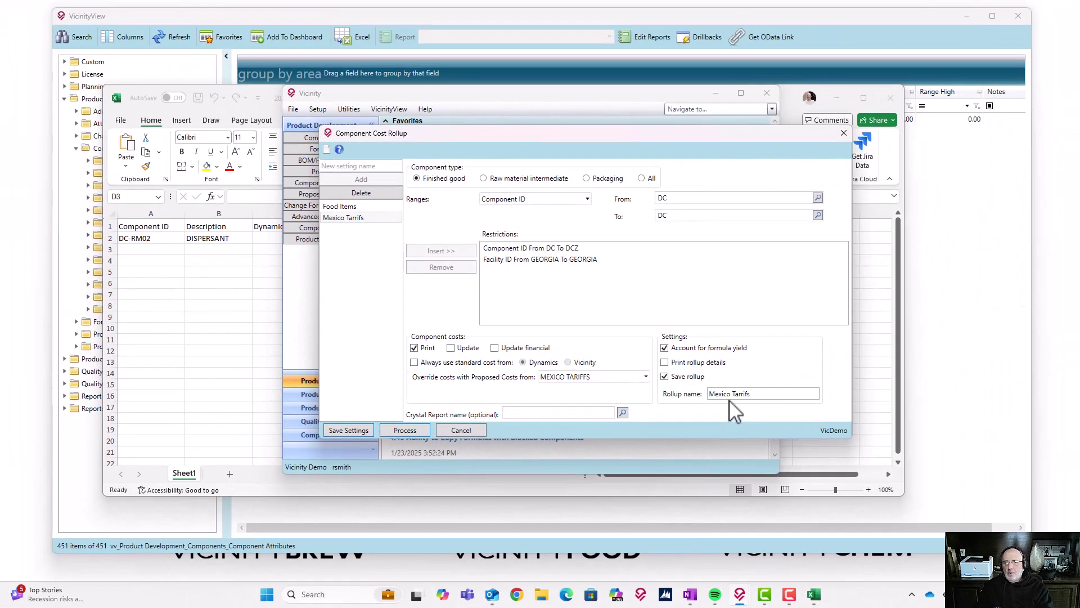
click(495, 95)
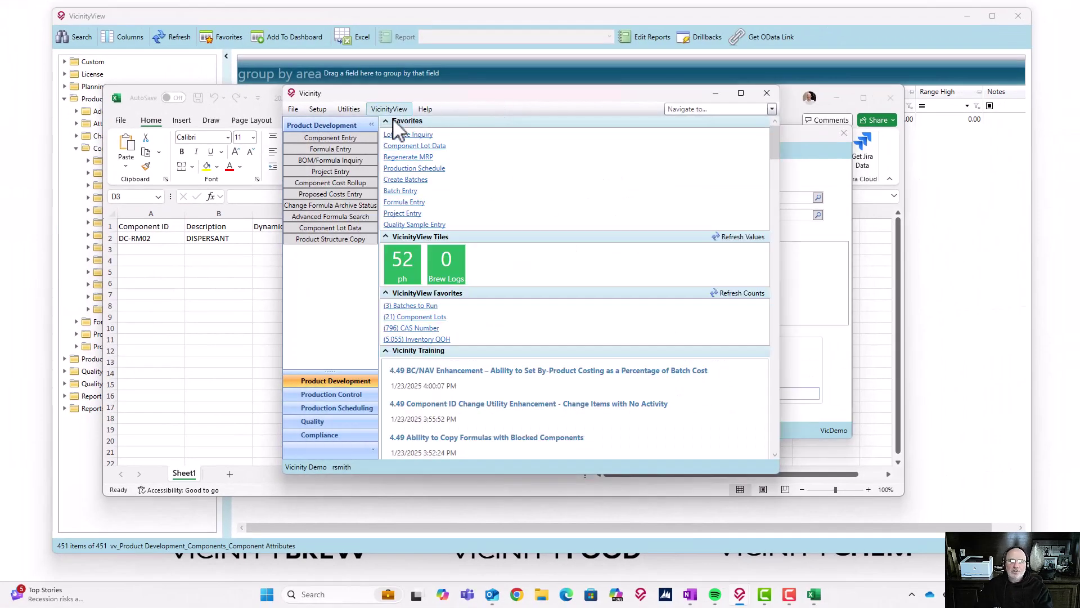
click(382, 110)
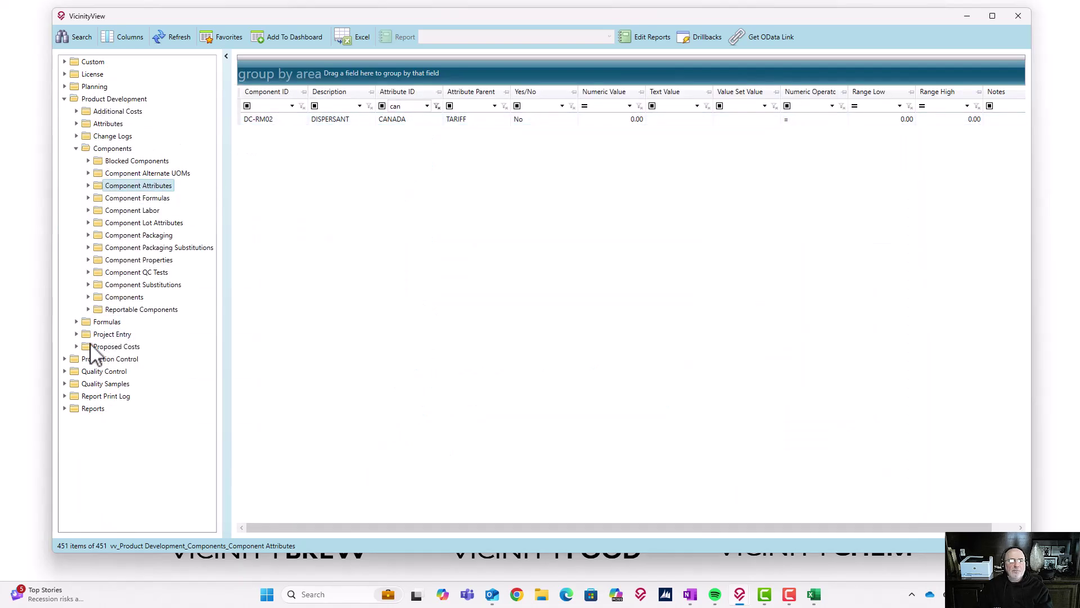
click(77, 346)
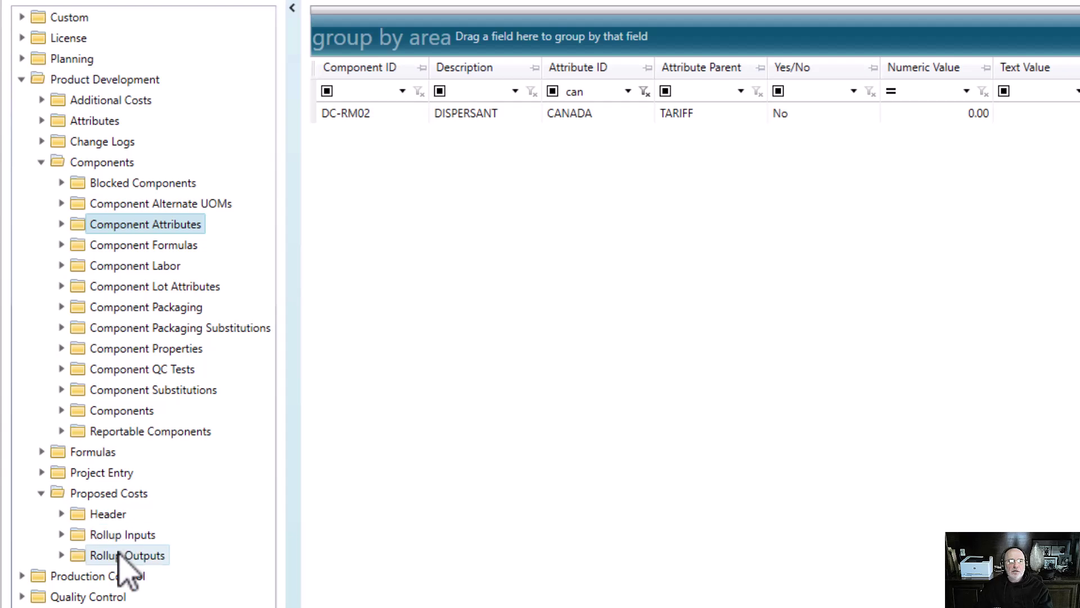
click(125, 556)
- Filter the rollup outputs to Proposed Cost IDs matching "mex", compare proposed and standard costs, and export the rows to Excel
click(385, 179)
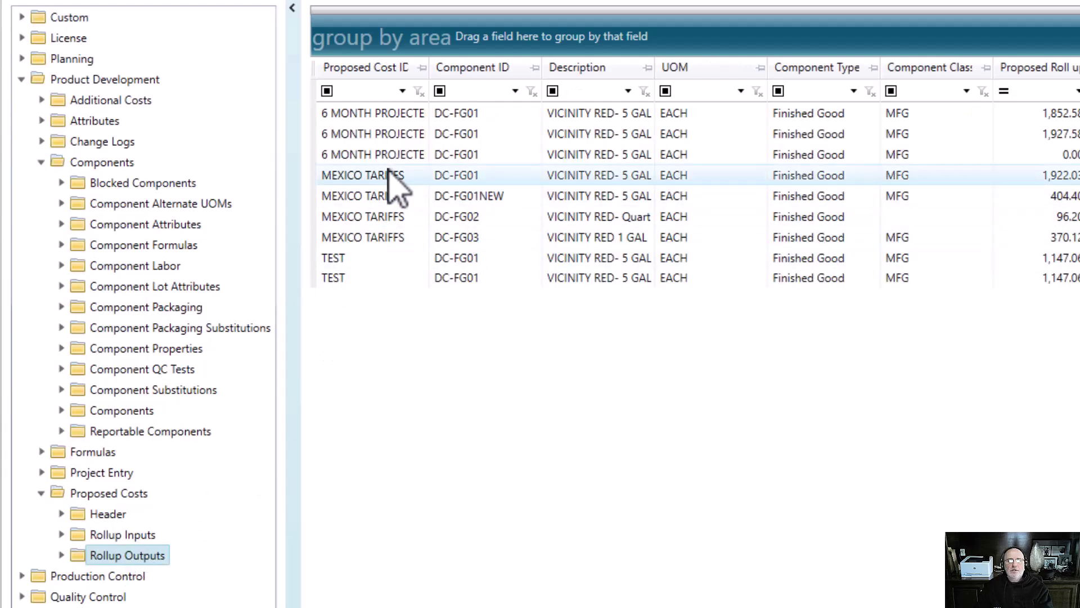
click(374, 92)
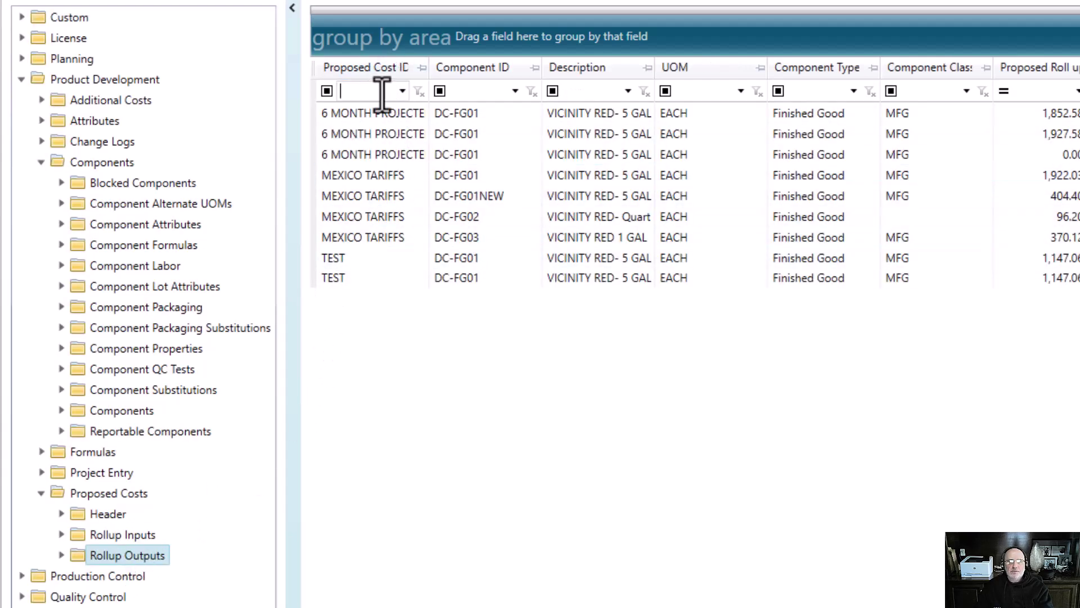
text(mex)
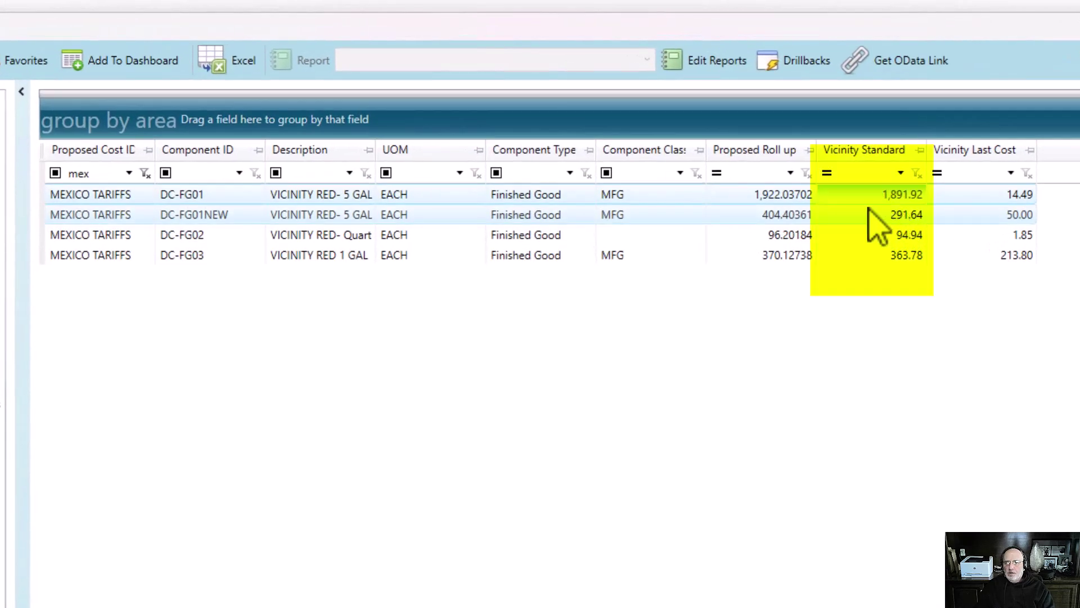
drag(779, 27, 808, 6)
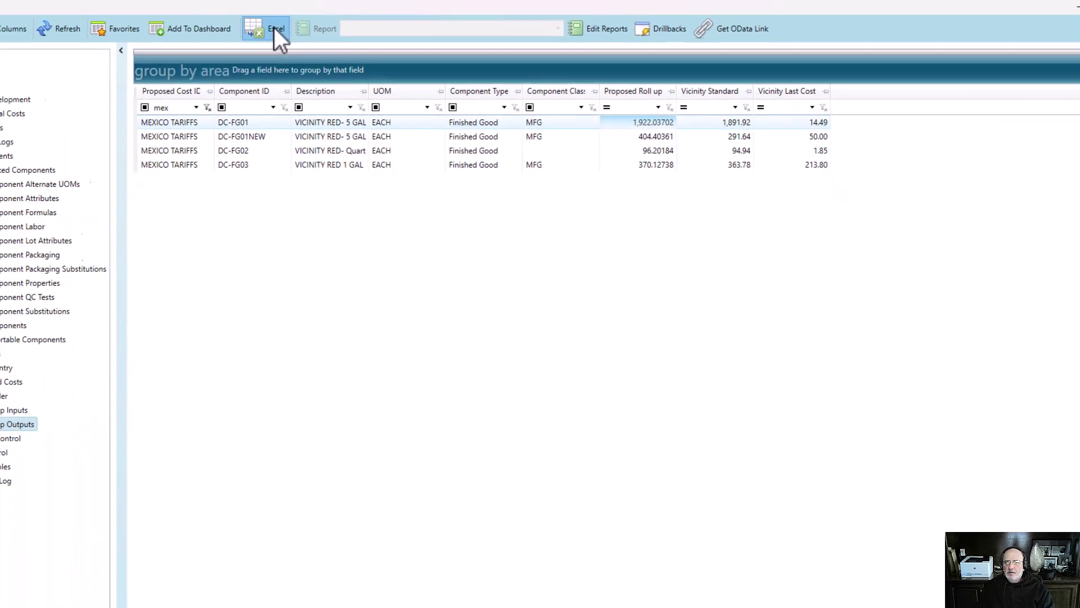
click(275, 28)
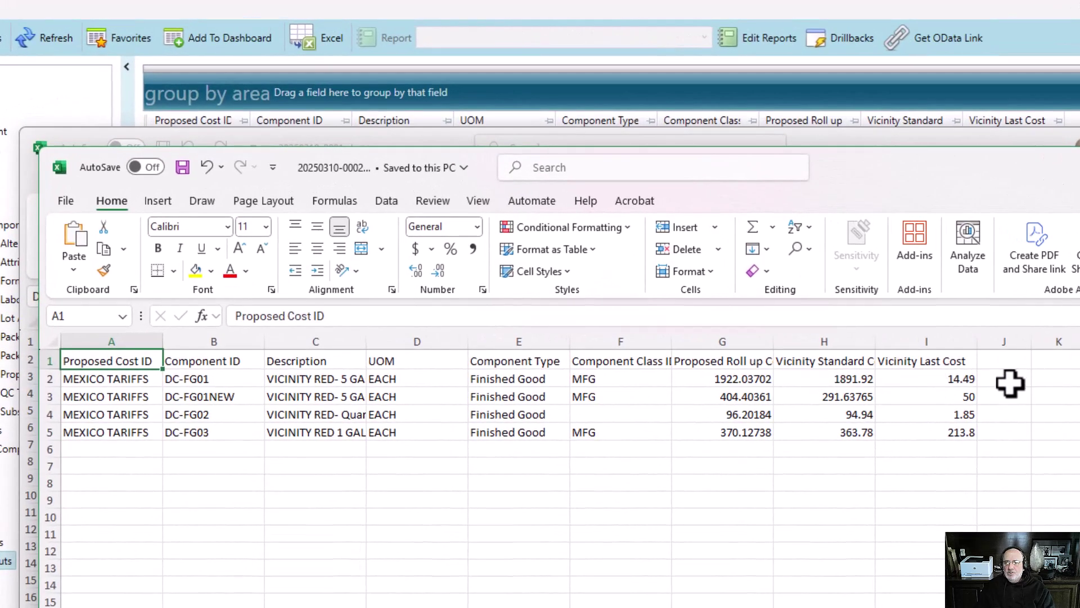
- Enter the formula =G2-H2 in cell J2 to subtract the standard cost from the proposed rollup cost of DC-FG01
click(1009, 382)
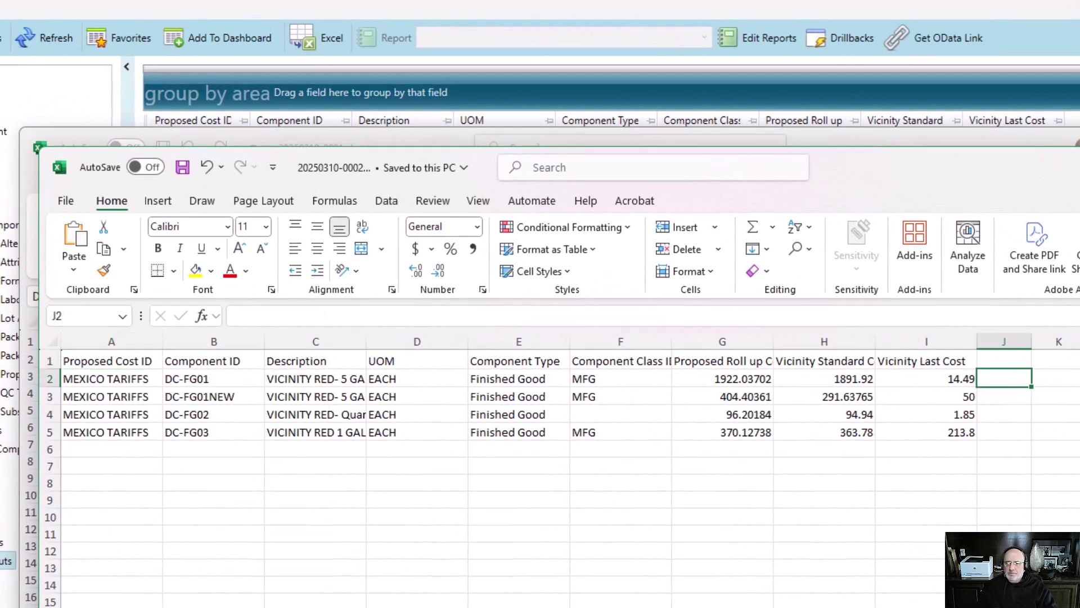
text(=)
key(Left)
key(Left)
key(Left)
key(Right)
key(Left)
text(-)
key(Left)
key(Left)
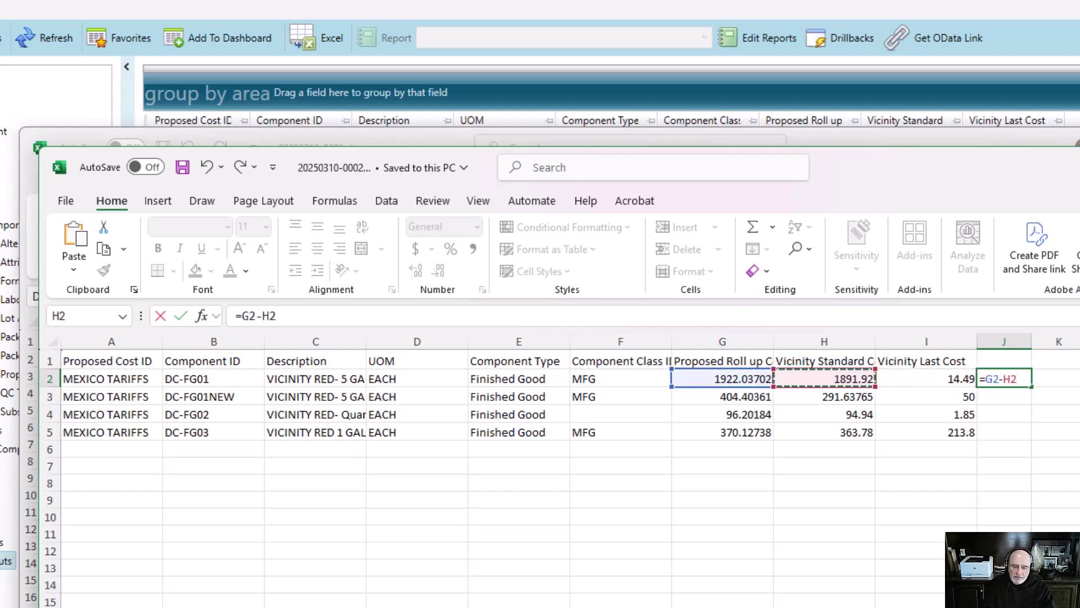
text())
key(Return)
key(Return)
- Change the formula in J2 to =(G2-H2)/H2 to express the cost difference relative to the standard cost
click(926, 379)
click(1004, 378)
key(F2)
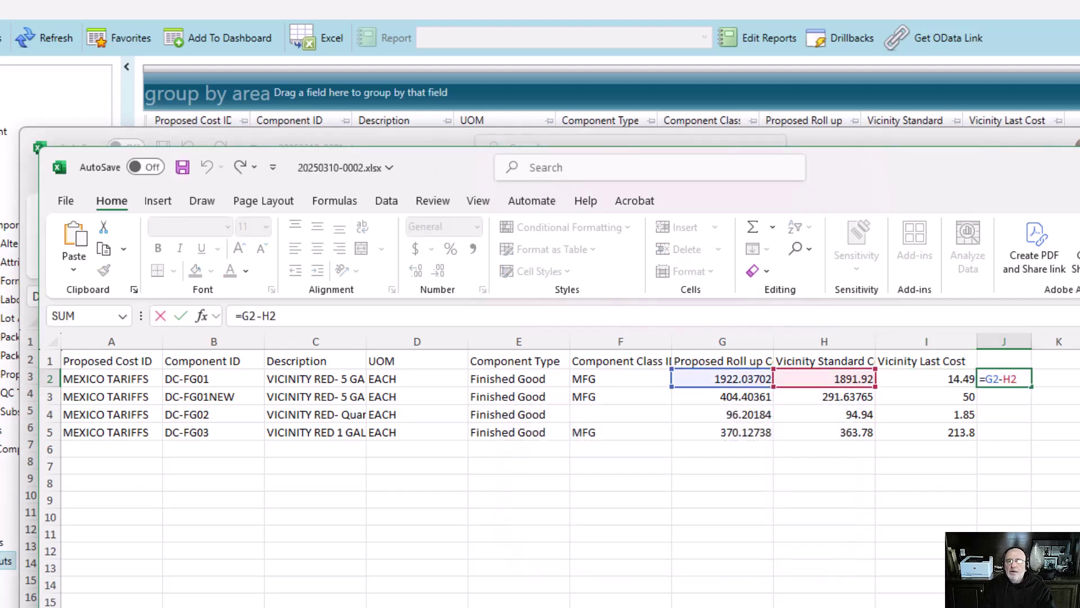
click(991, 379)
text(()
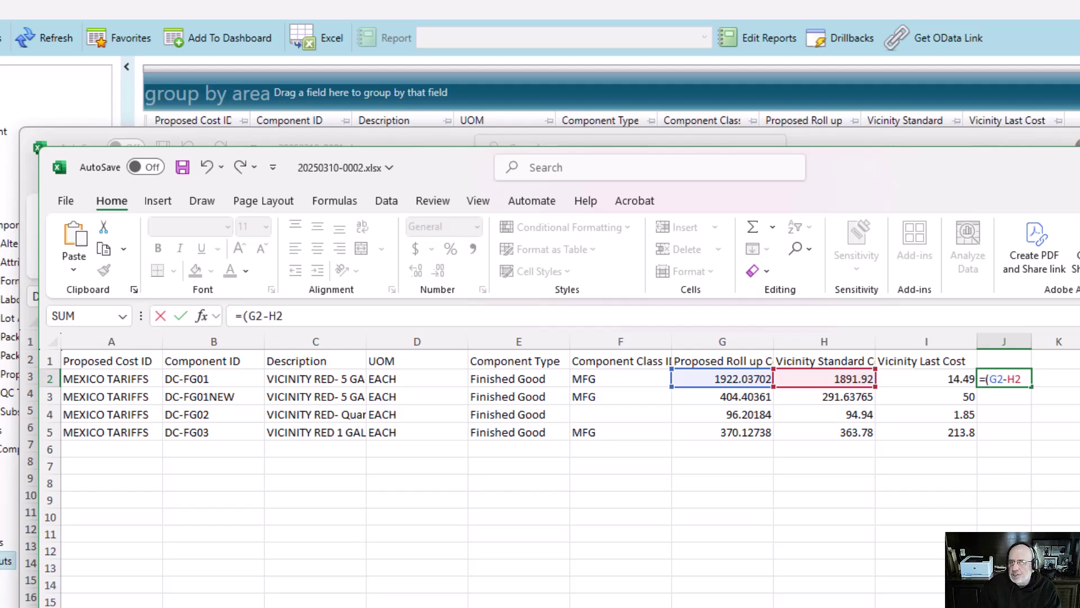
text())
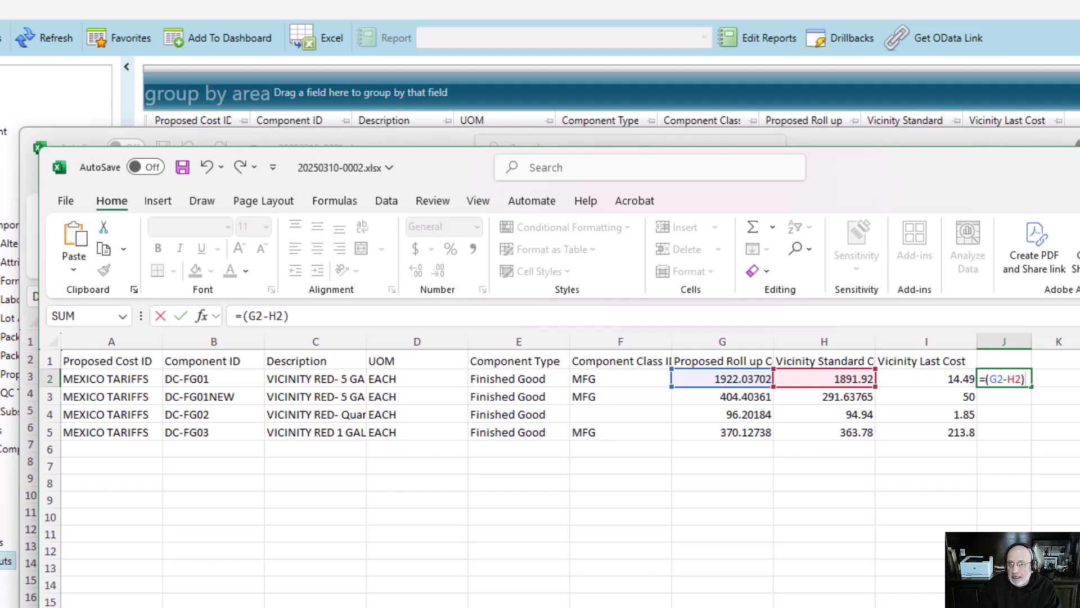
text(/)
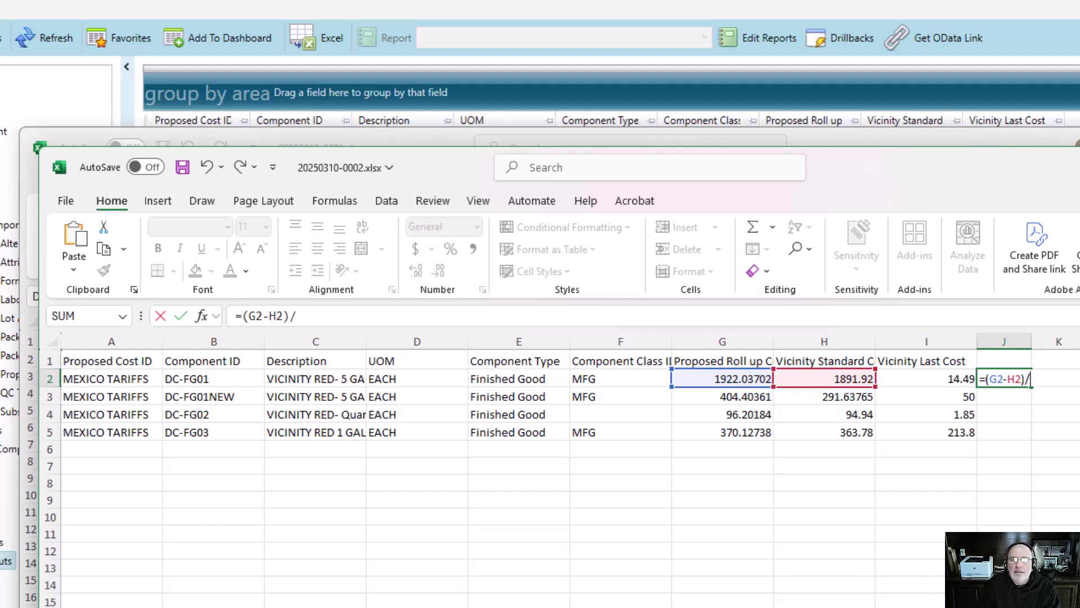
text(h2)
key(Return)
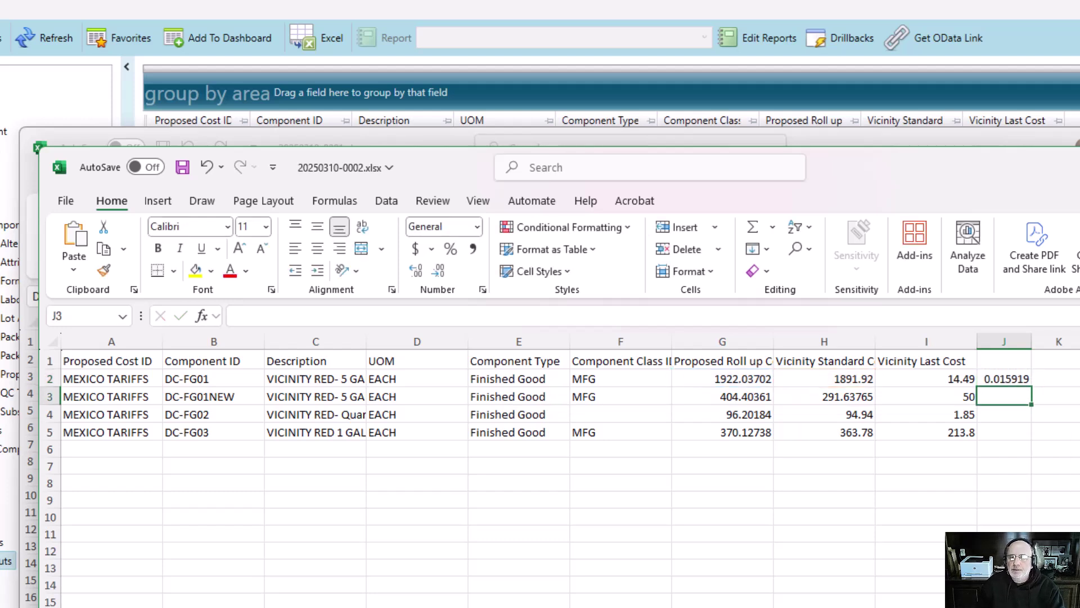
- Fill the J2 formula down through J5 and review the relative cost increases of the finished goods
click(1004, 379)
drag(1035, 390, 1030, 437)
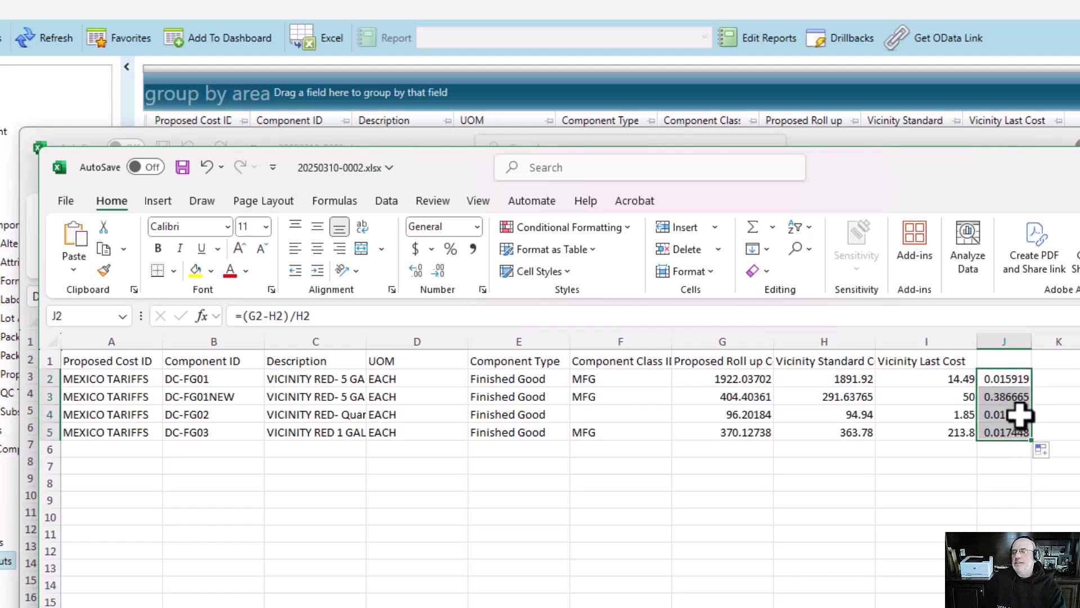
click(1019, 396)
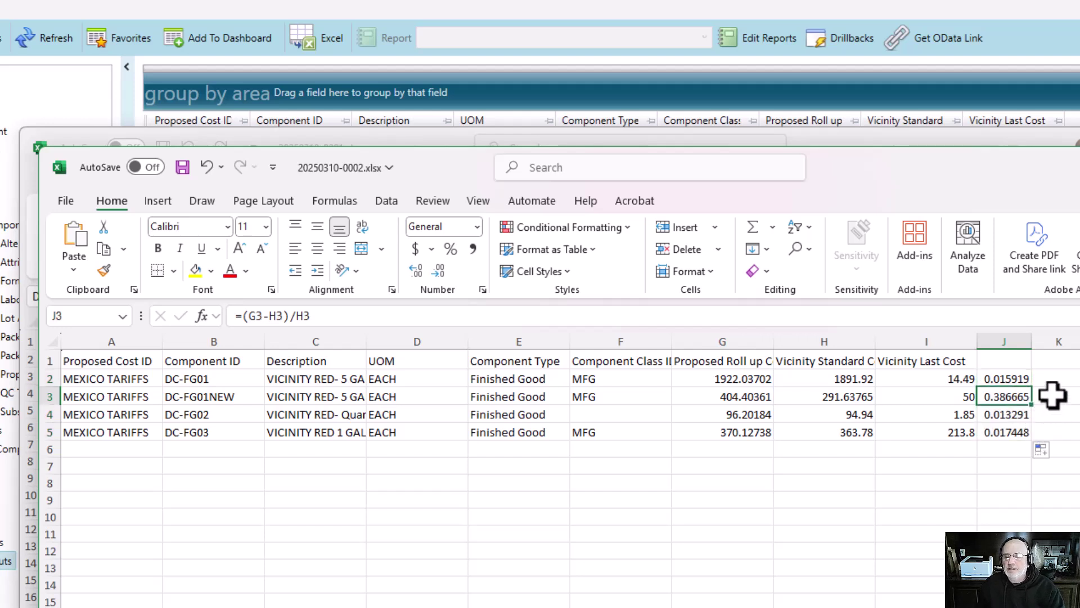
click(1004, 378)
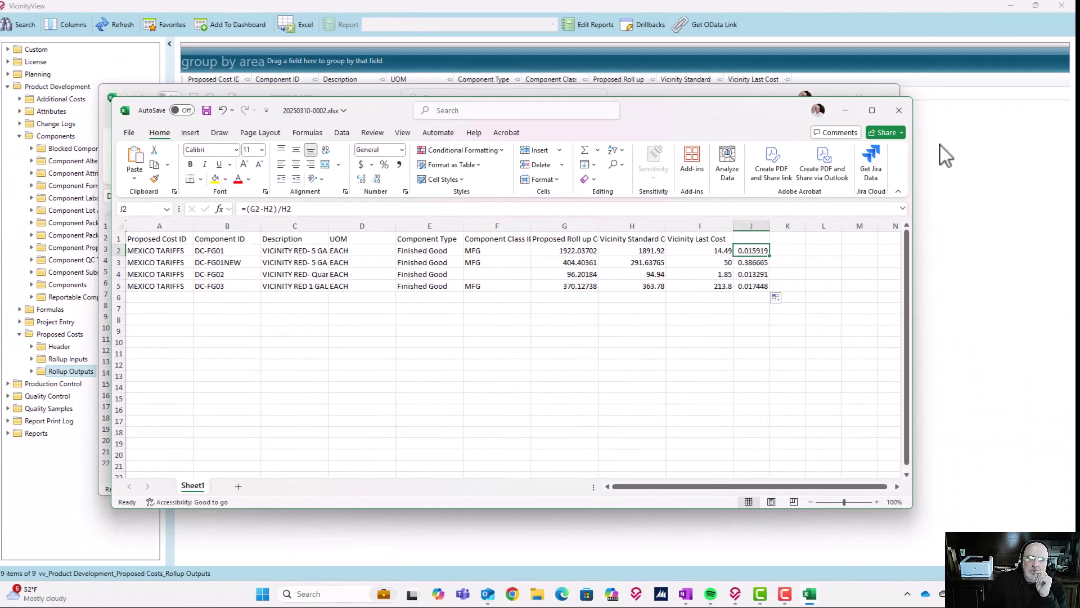
- Close both exported Excel workbooks without saving the changes
click(901, 116)
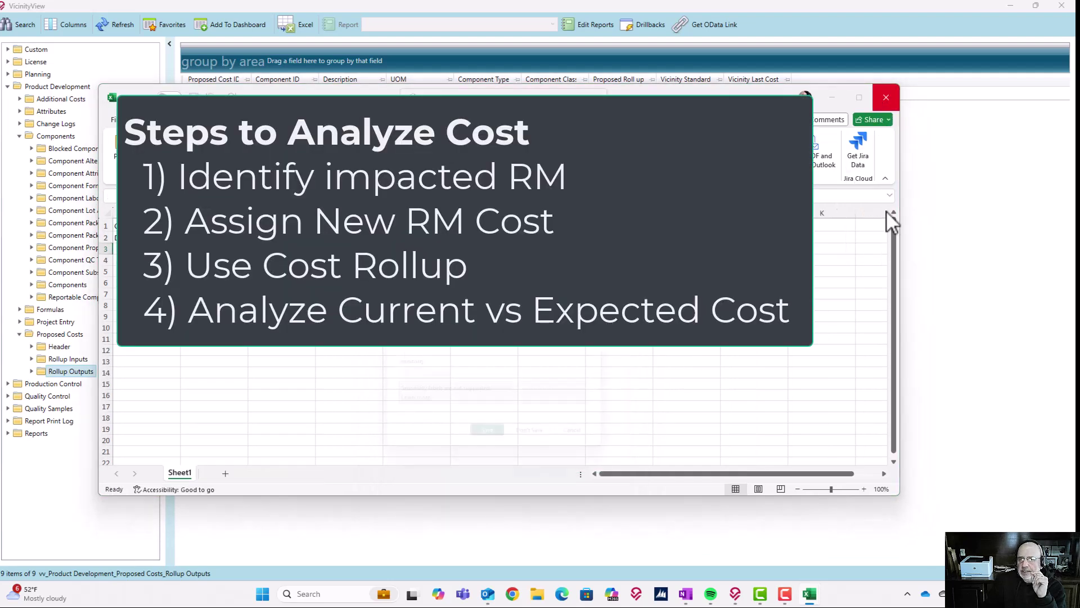
click(884, 99)
click(553, 449)
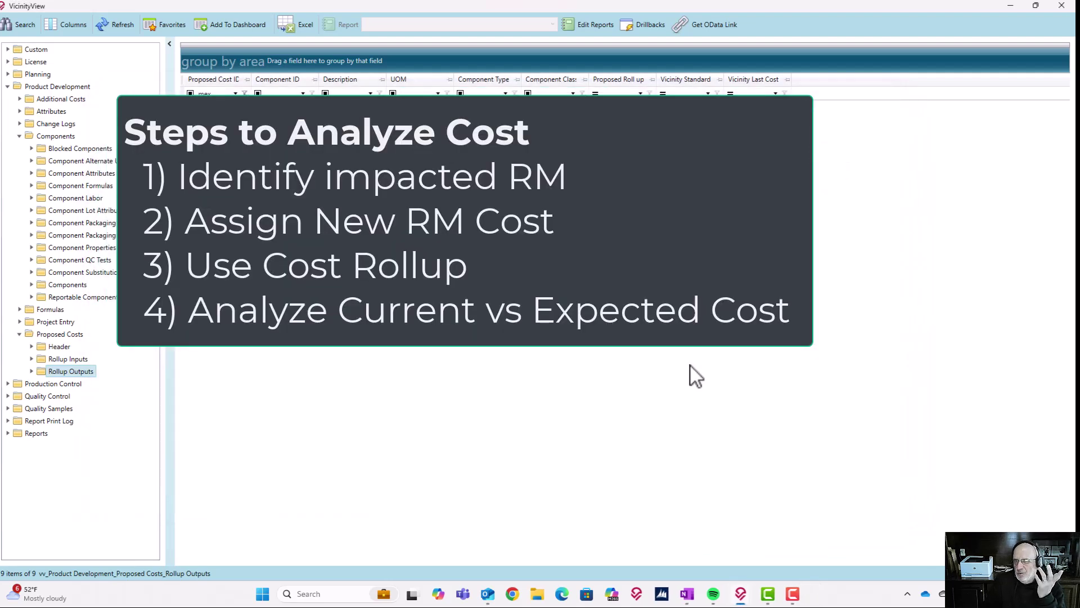